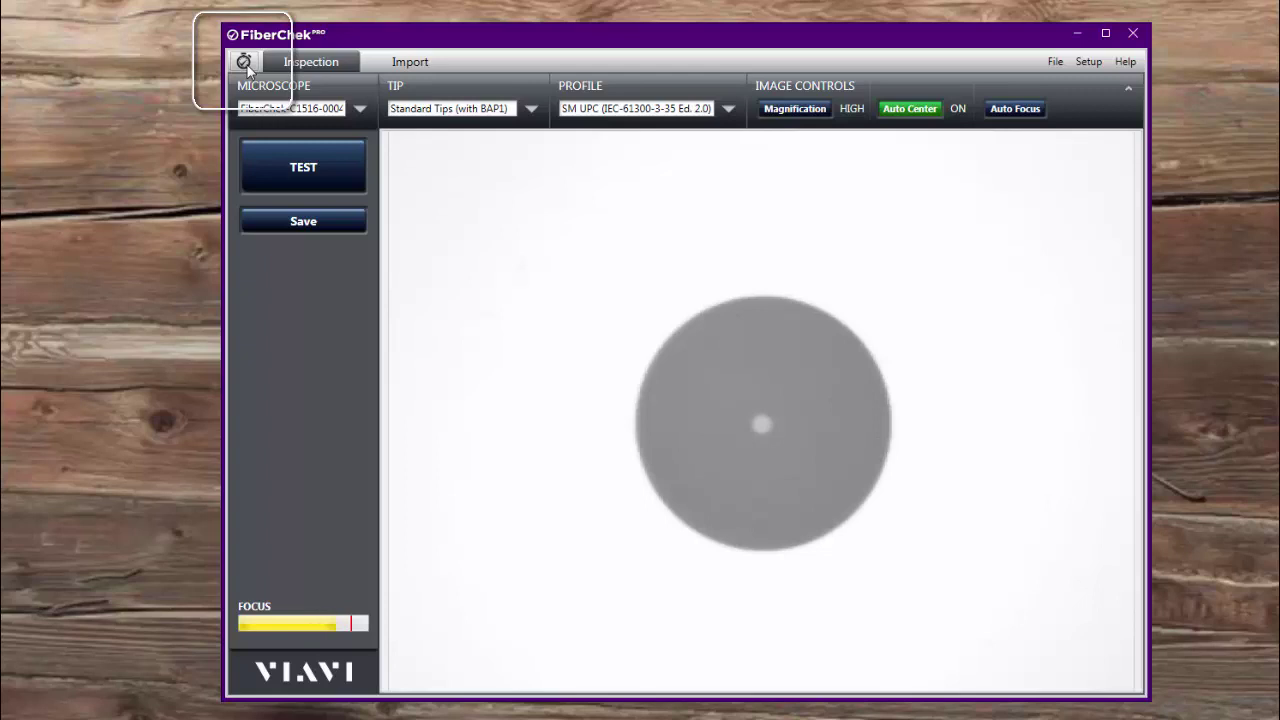
Keep Quick Test as the test mode and inspect the current fiber.
{"action": "left_click", "coordinate": [245, 63]}
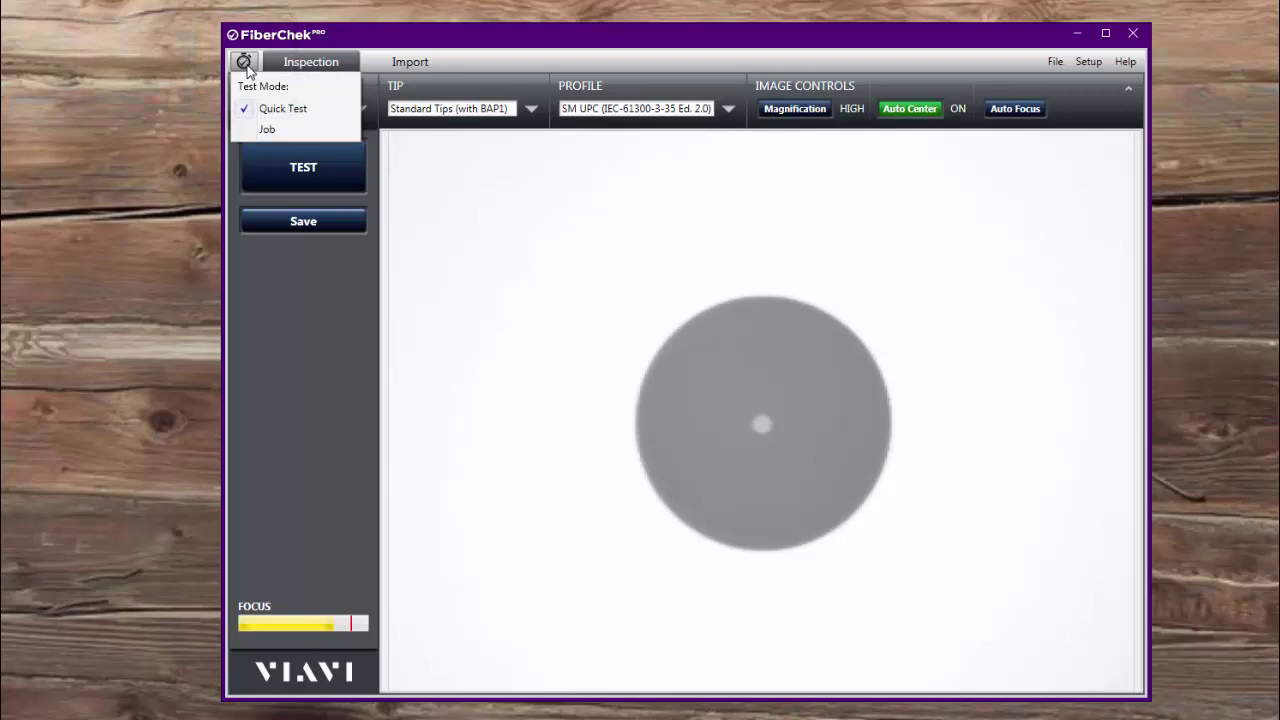
{"action": "left_click", "coordinate": [273, 110]}
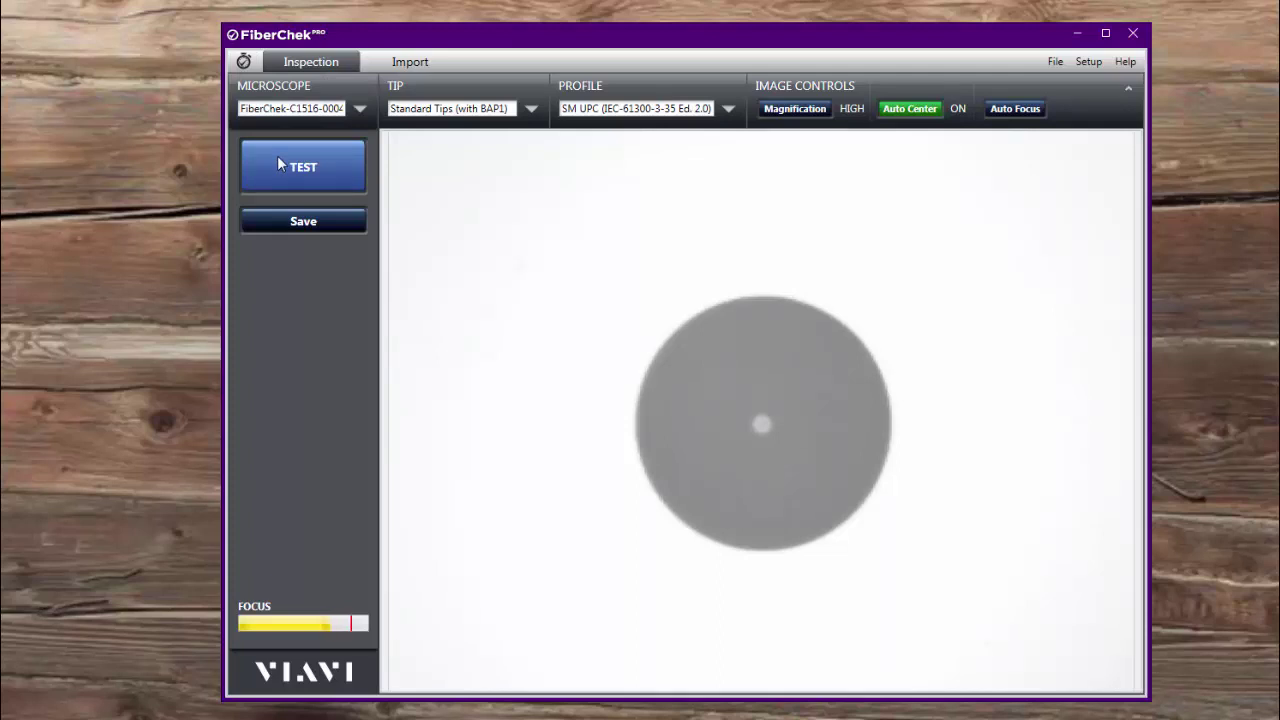
{"action": "left_click", "coordinate": [279, 165]}
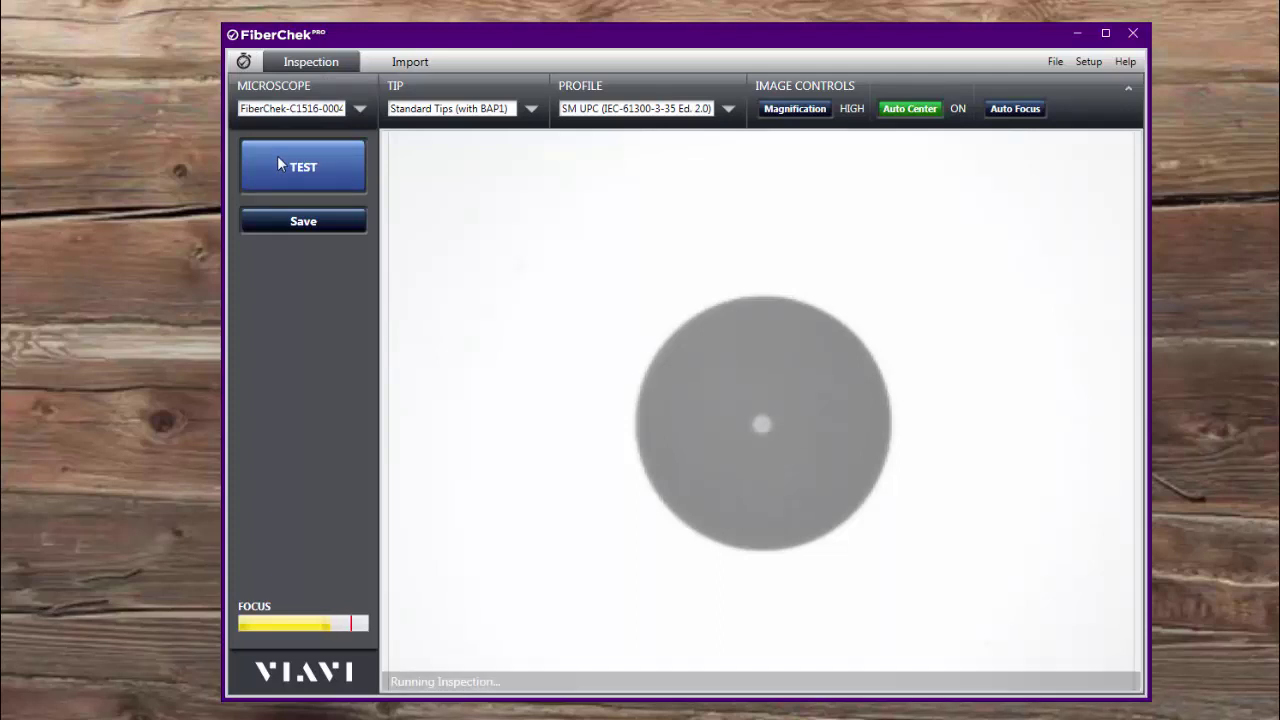
Save the passing result as report Test2.html, then close the report window.
{"action": "left_click", "coordinate": [298, 226]}
{"action": "type", "text": "Te"}
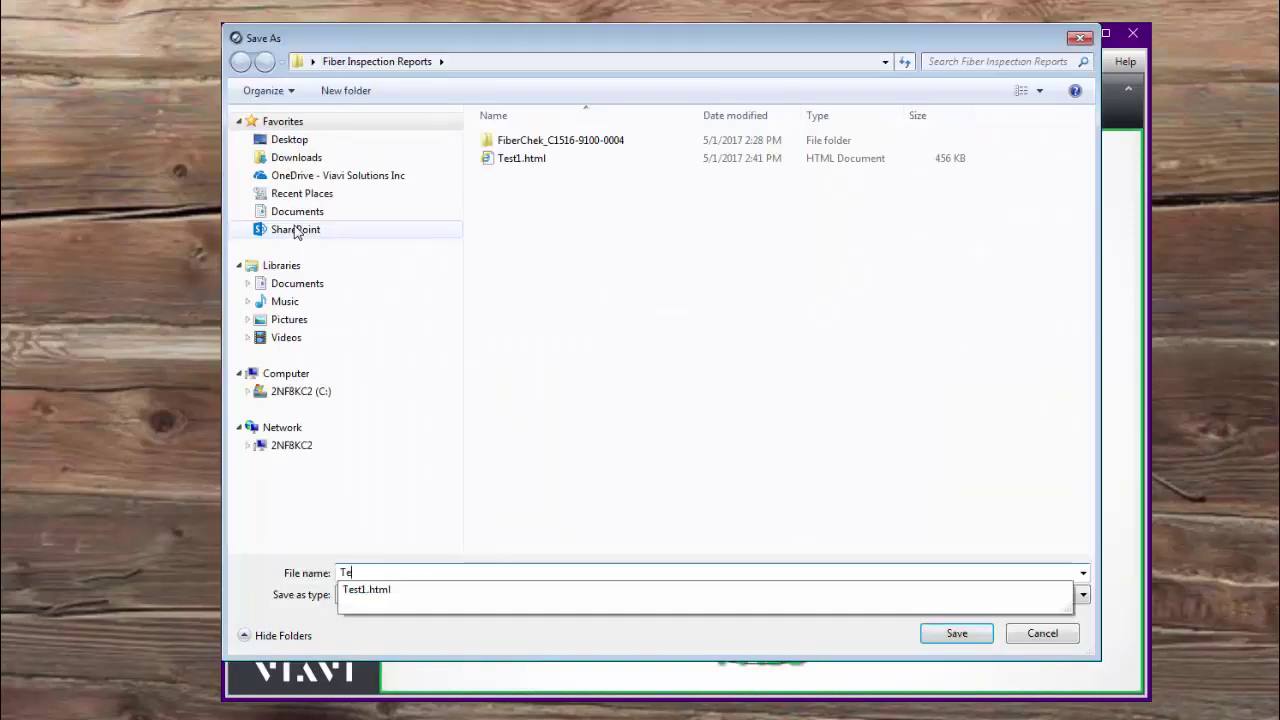
{"action": "type", "text": "st2"}
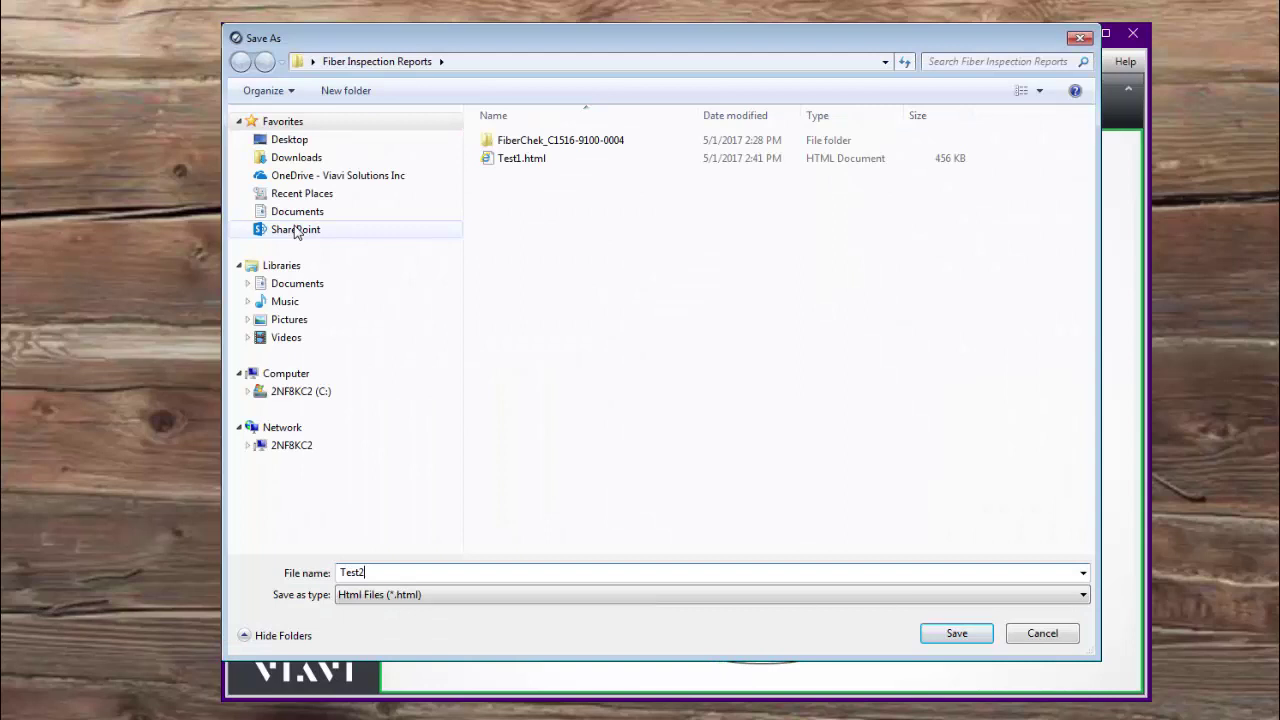
{"action": "left_click", "coordinate": [956, 636]}
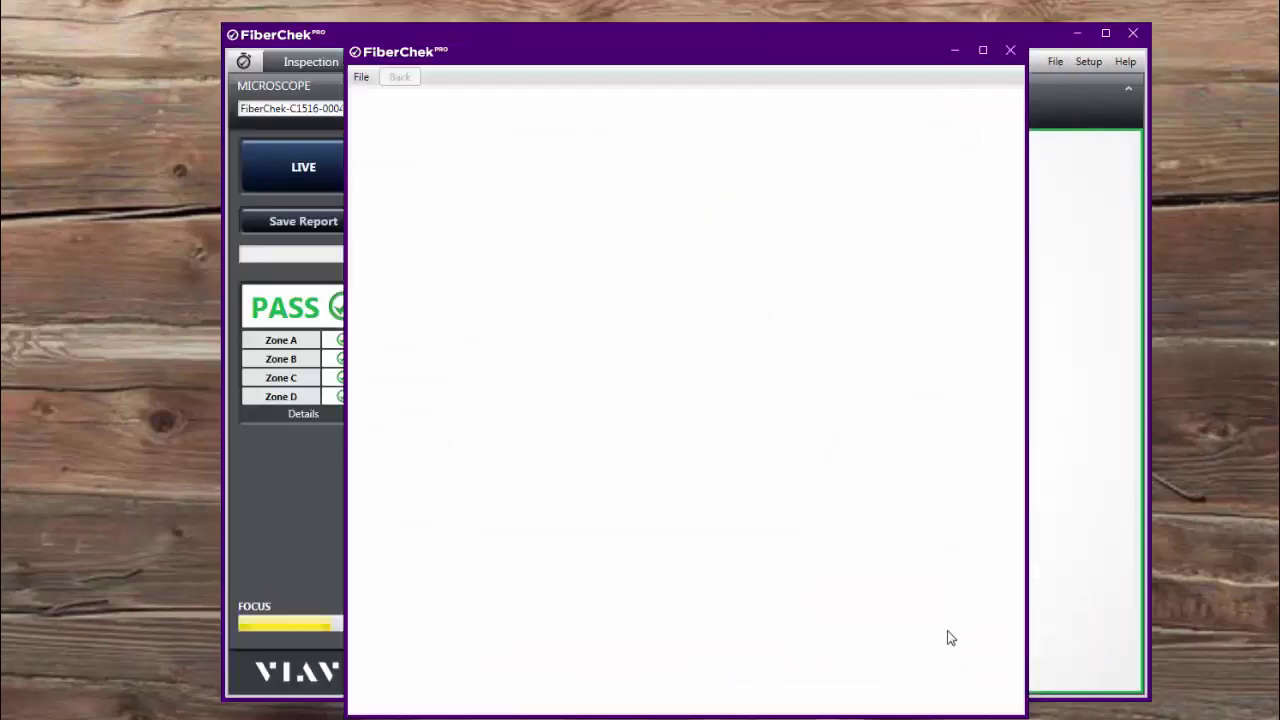
{"action": "left_click_drag", "start_coordinate": [1020, 150], "coordinate": [1023, 268]}
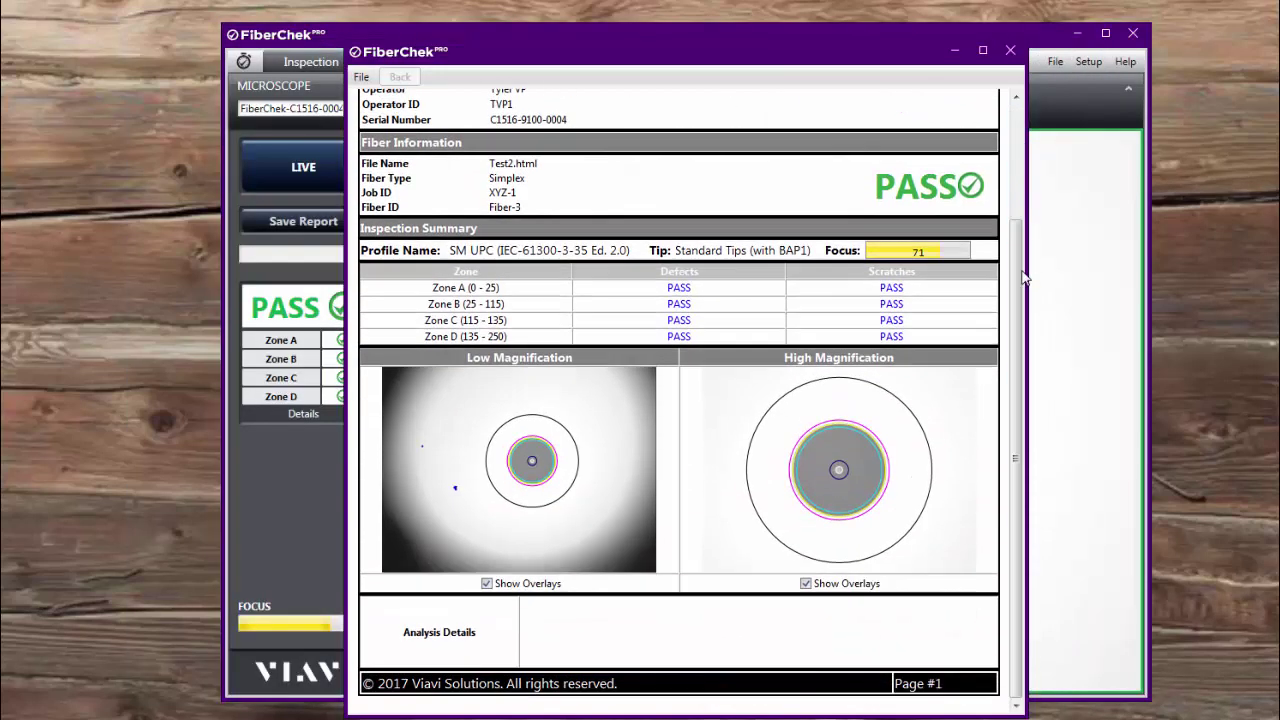
{"action": "left_click", "coordinate": [1010, 50]}
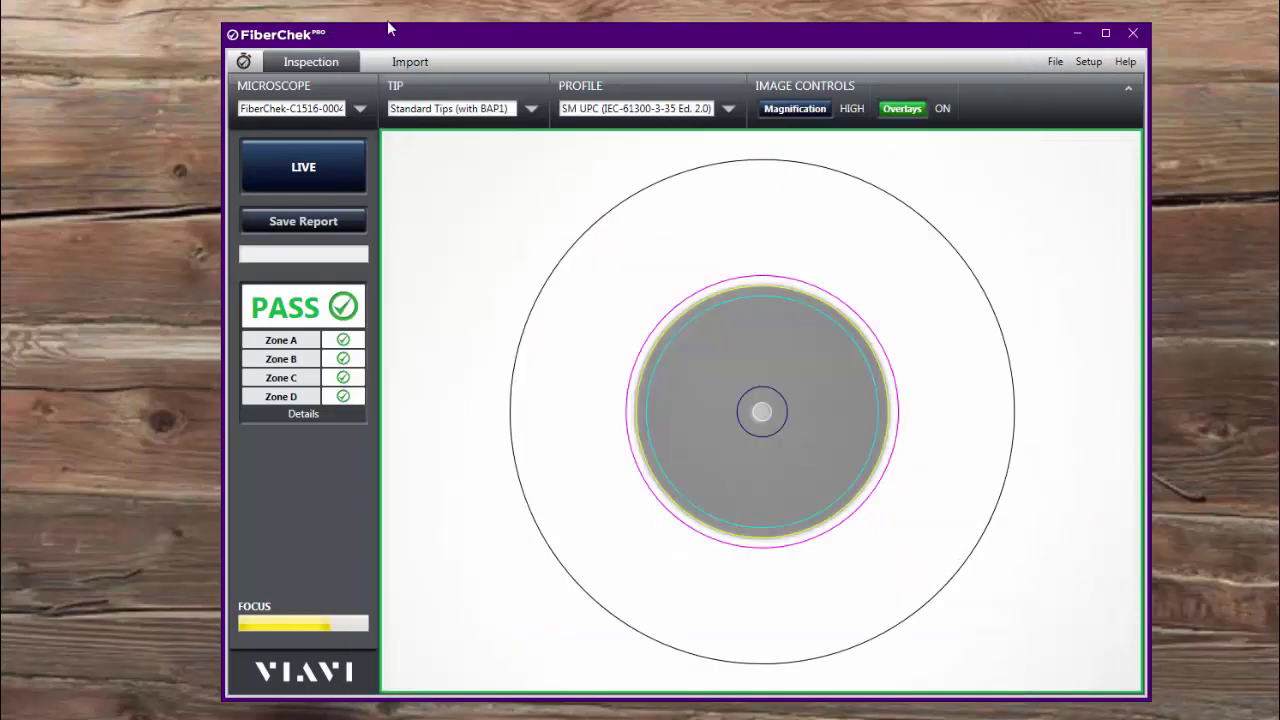
Change the test mode from Quick Test to Job and attempt to start a job.
{"action": "left_click", "coordinate": [246, 63]}
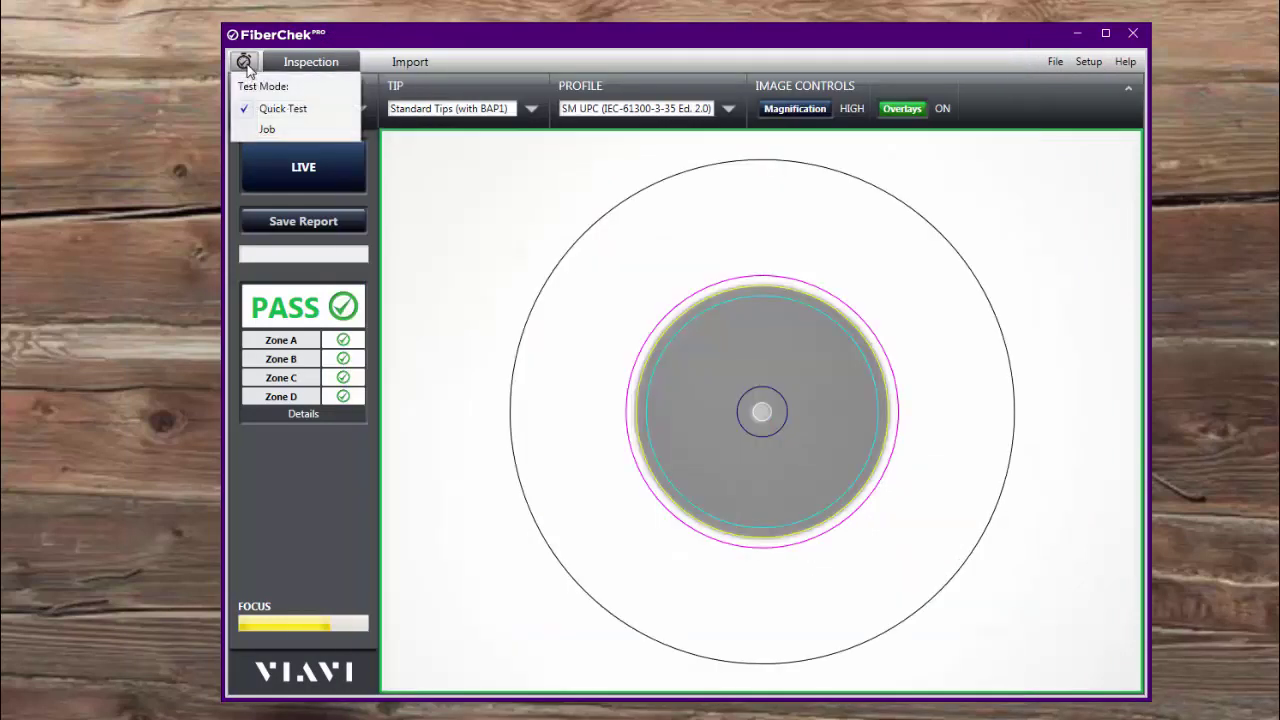
{"action": "left_click", "coordinate": [267, 131]}
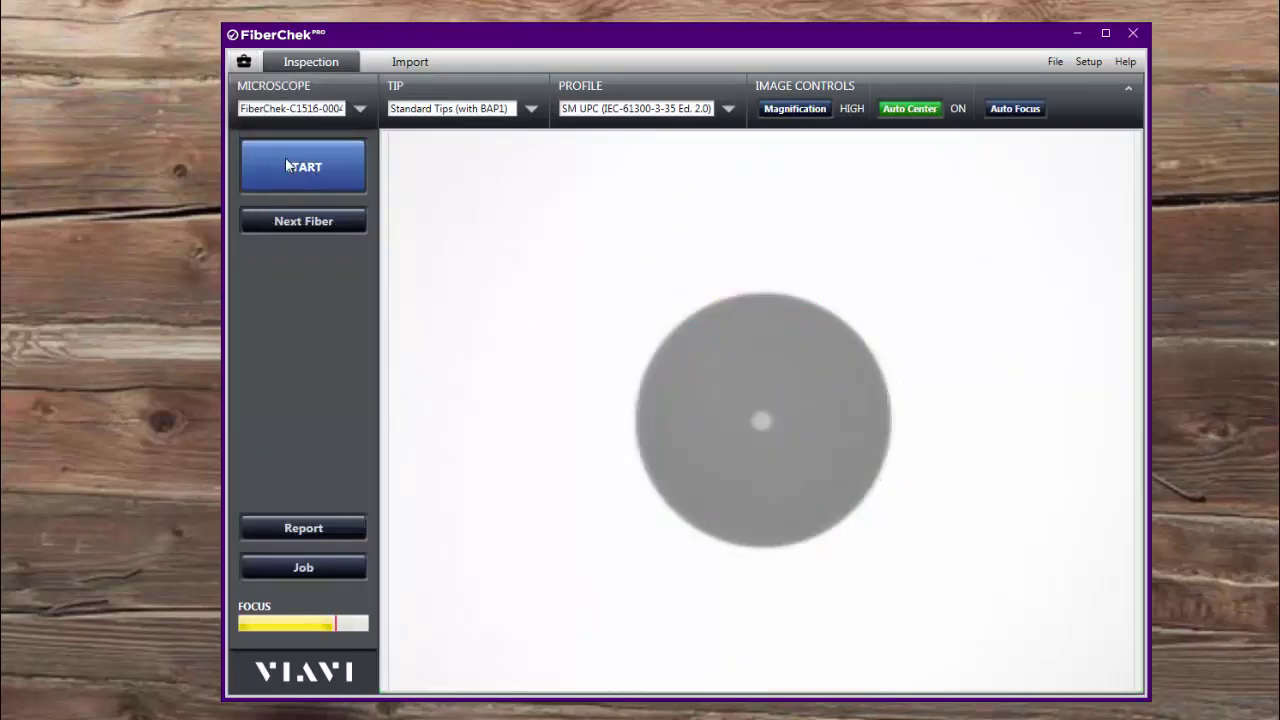
{"action": "left_click", "coordinate": [311, 188]}
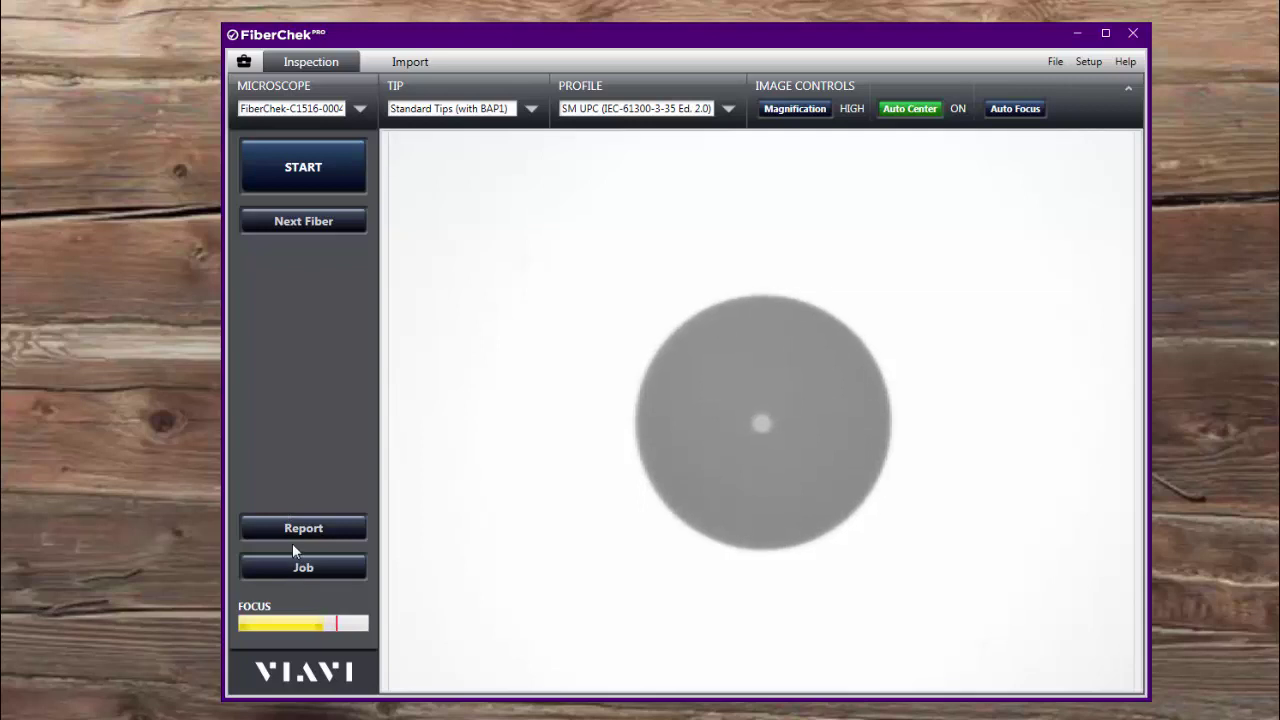
Show the START menu with New job, New job from Job Definition, Resume job and Import job.
{"action": "left_click", "coordinate": [298, 175]}
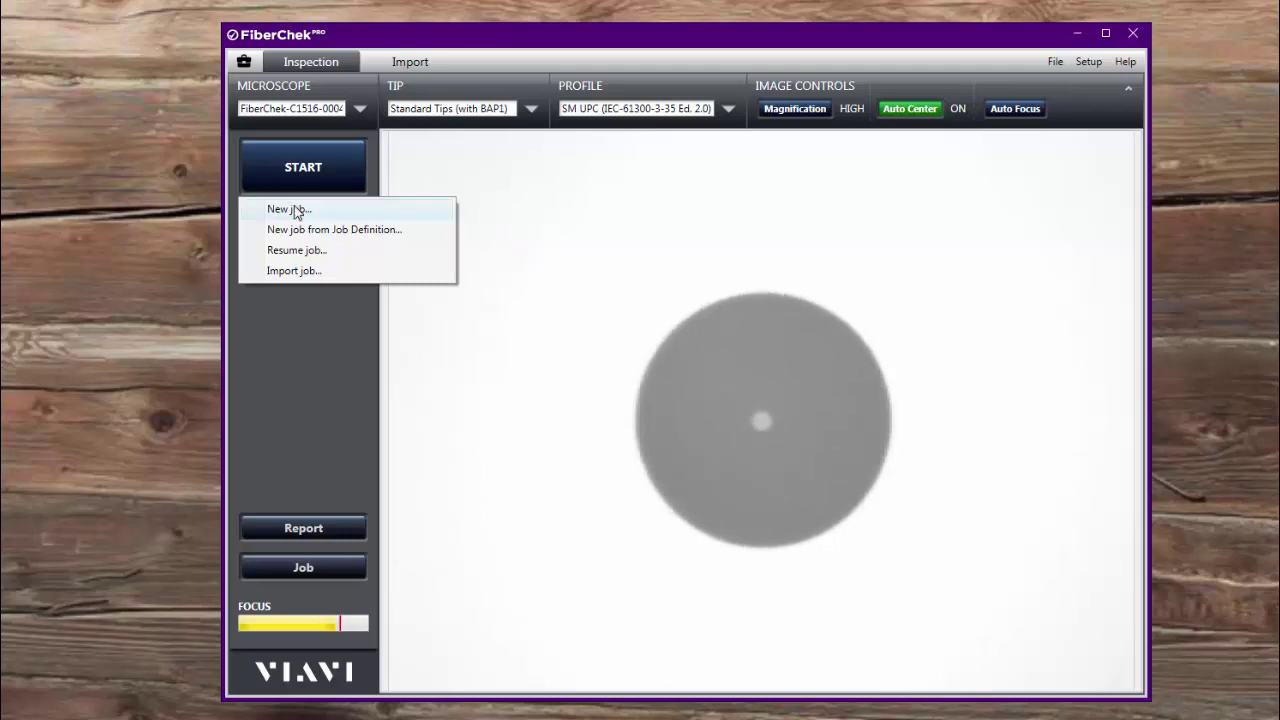
Create new job XYZ_EF1 with Prepend Job/Group Name enabled for fiber labels.
{"action": "left_click", "coordinate": [289, 209]}
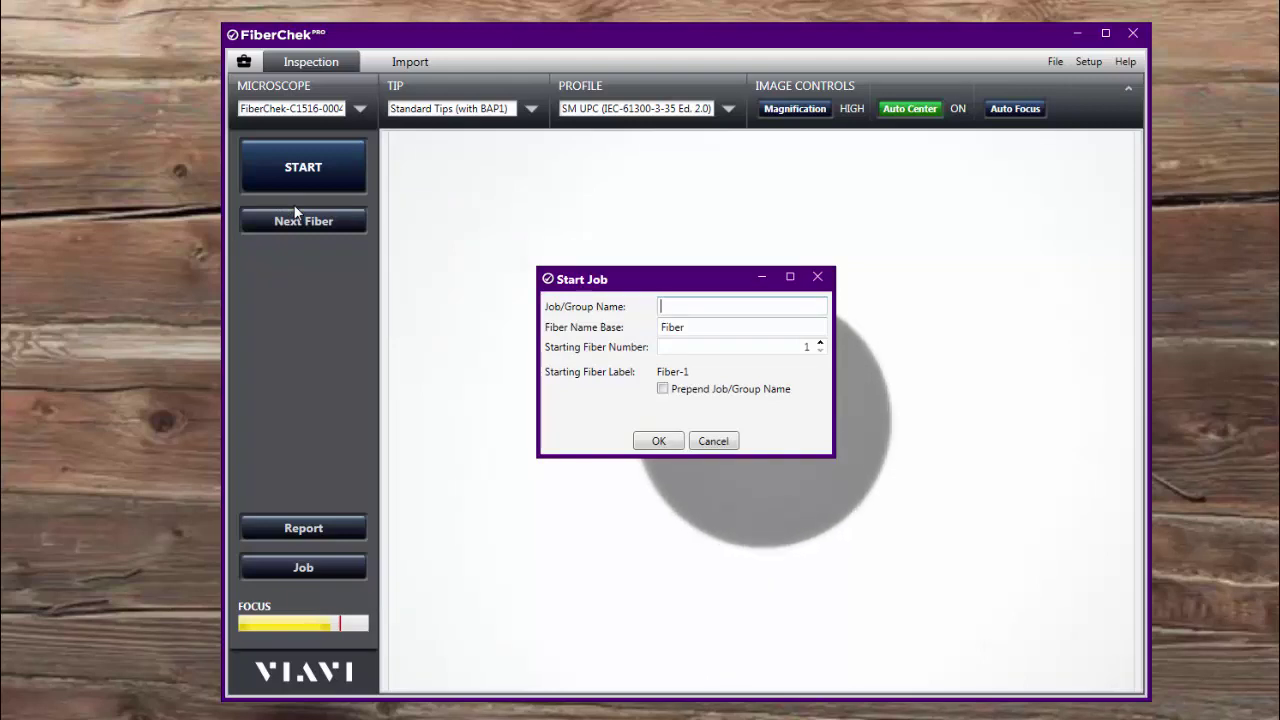
{"action": "type", "text": "XYZ_"}
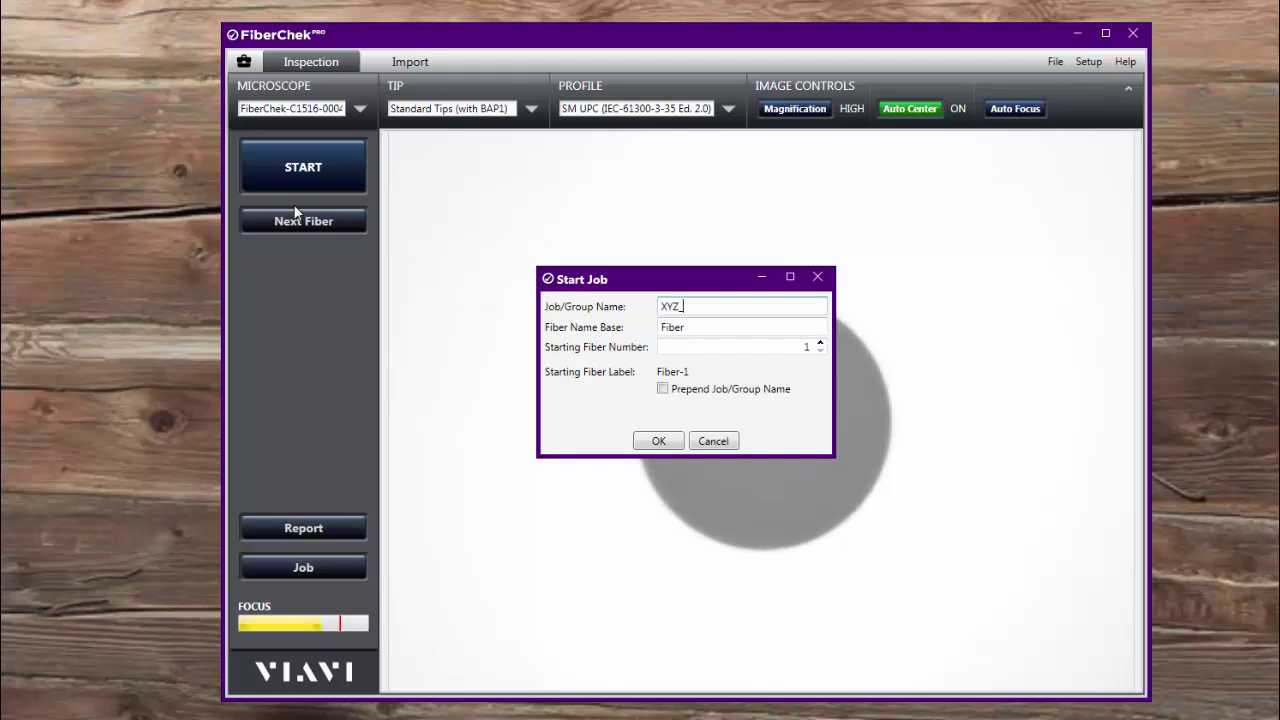
{"action": "type", "text": "EF1"}
{"action": "left_click", "coordinate": [663, 390]}
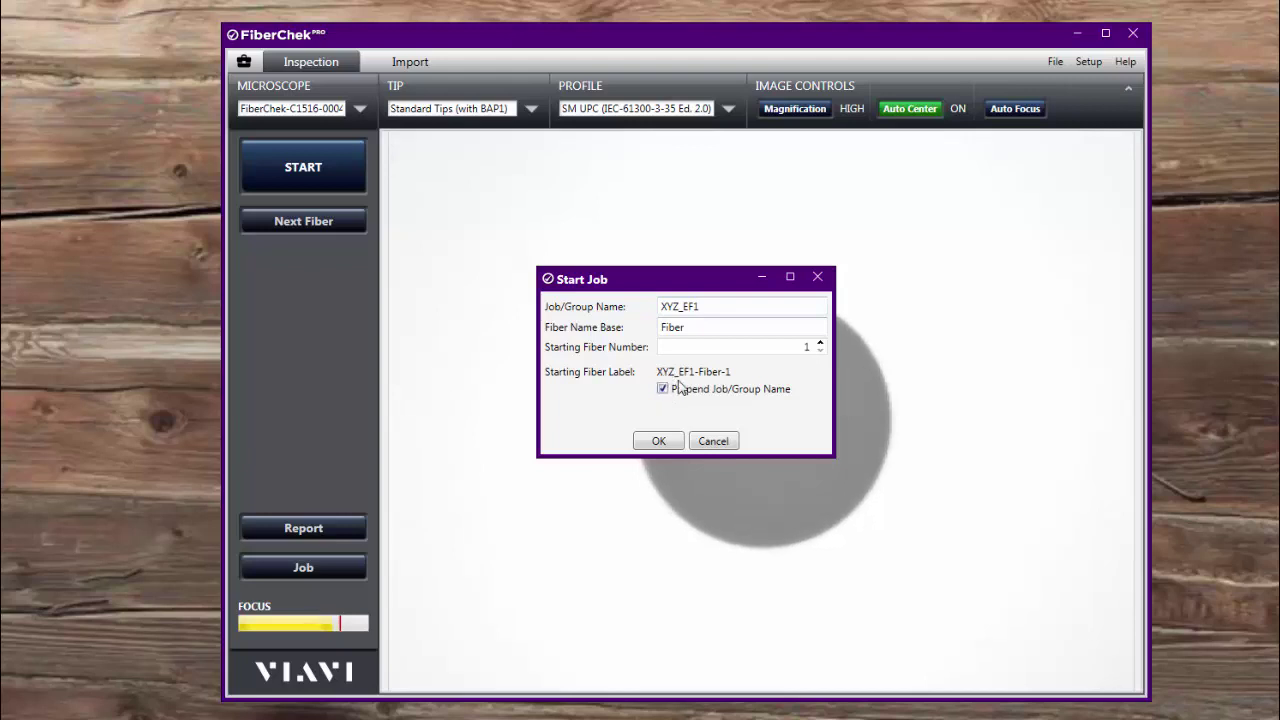
{"action": "left_click", "coordinate": [659, 441]}
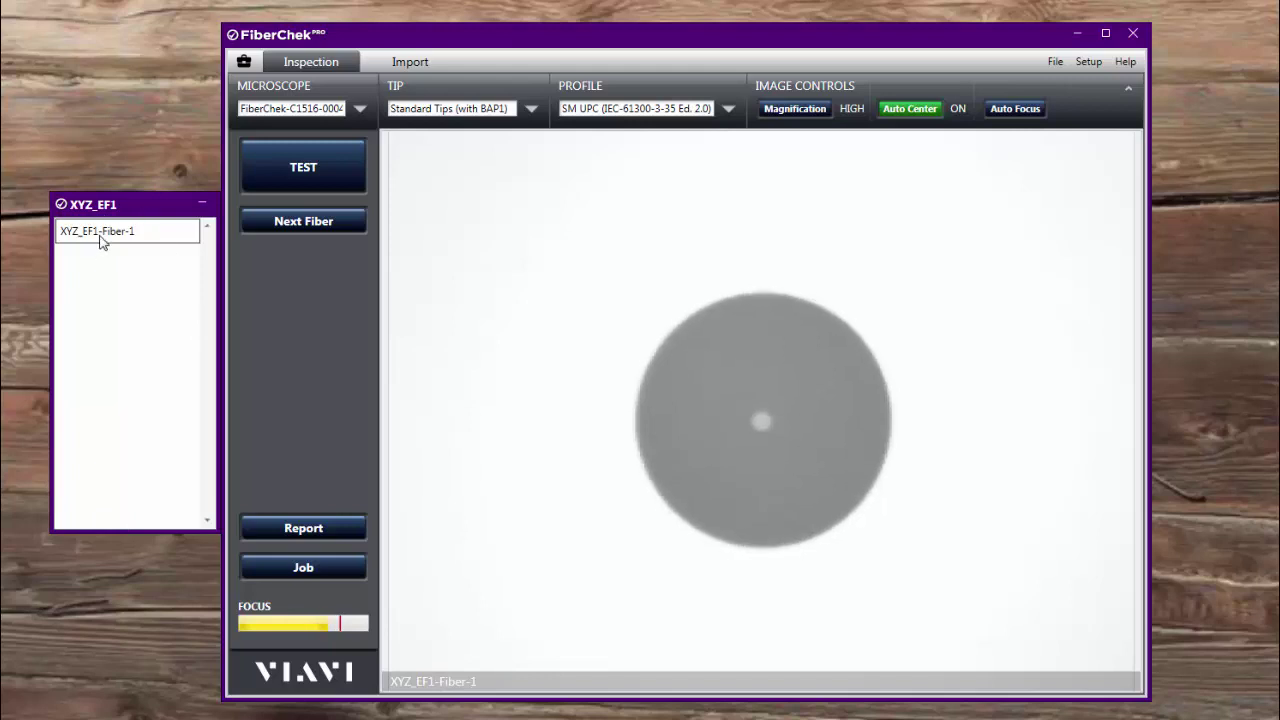
Inspect XYZ_EF1-Fiber-1 and Fiber-2 so both pass, then bring up the Job menu.
{"action": "left_click", "coordinate": [1005, 108]}
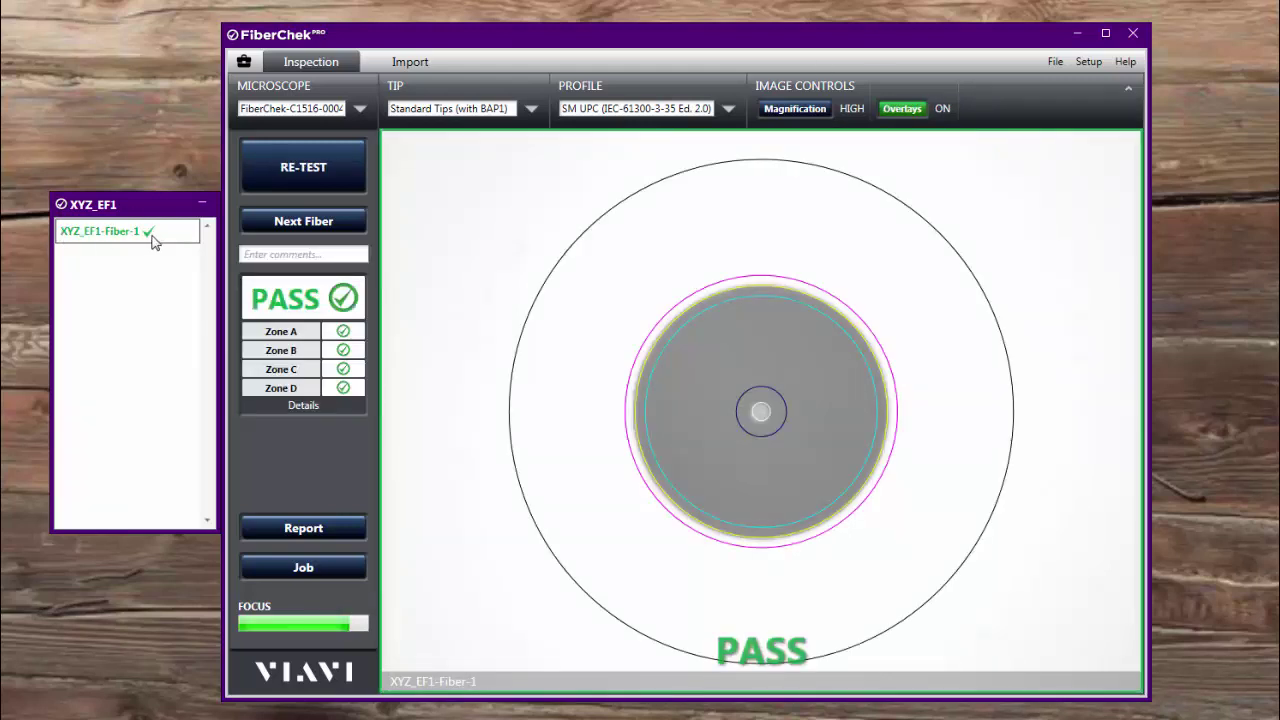
{"action": "left_click", "coordinate": [271, 222]}
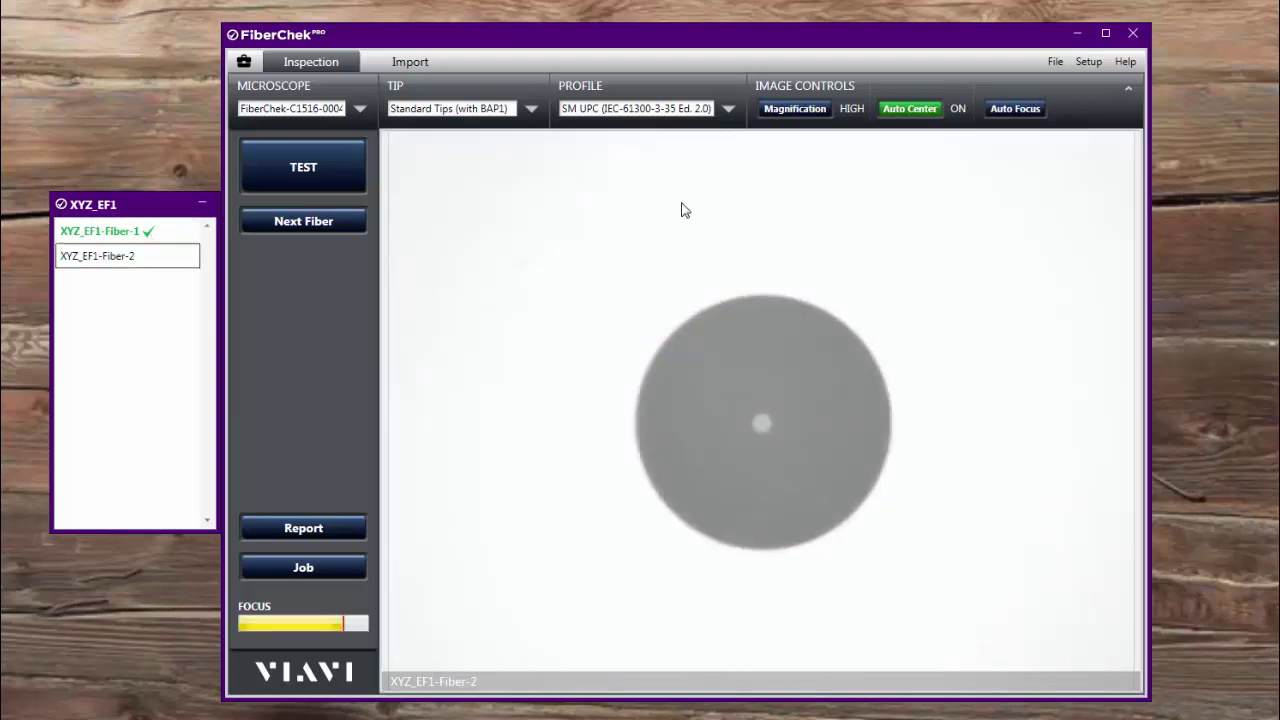
{"action": "left_click", "coordinate": [1008, 113]}
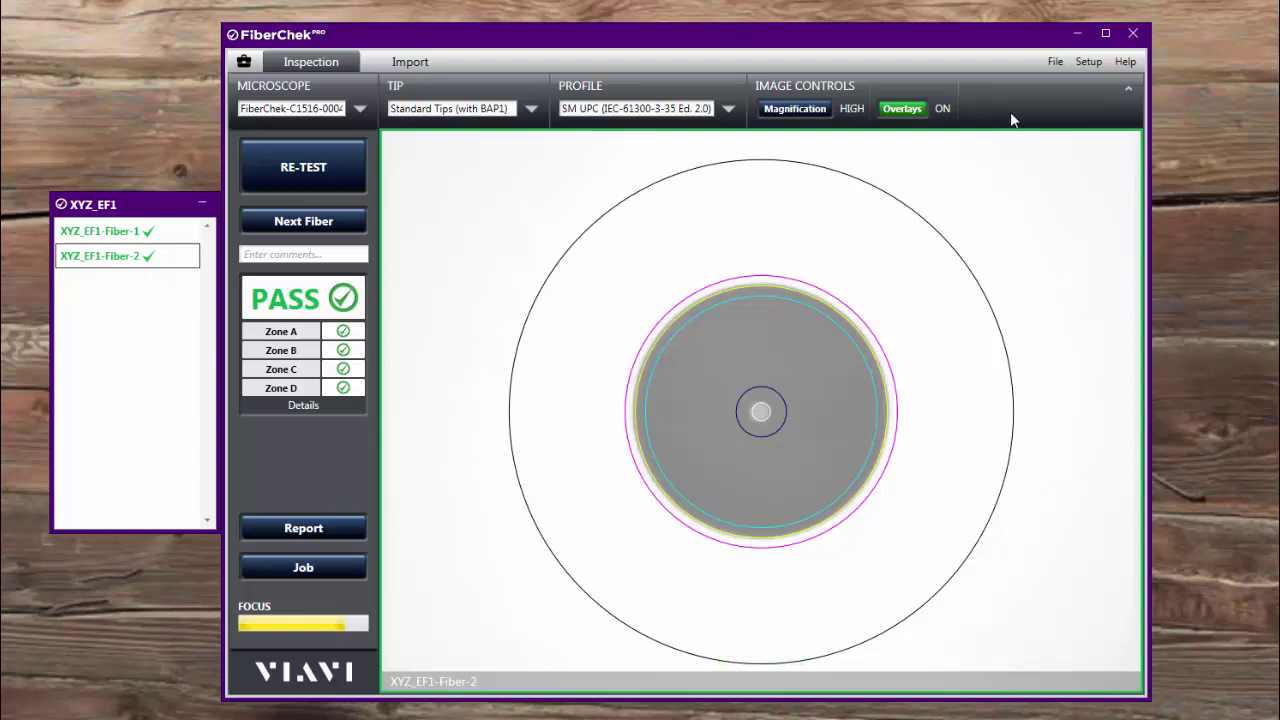
{"action": "left_click", "coordinate": [304, 569]}
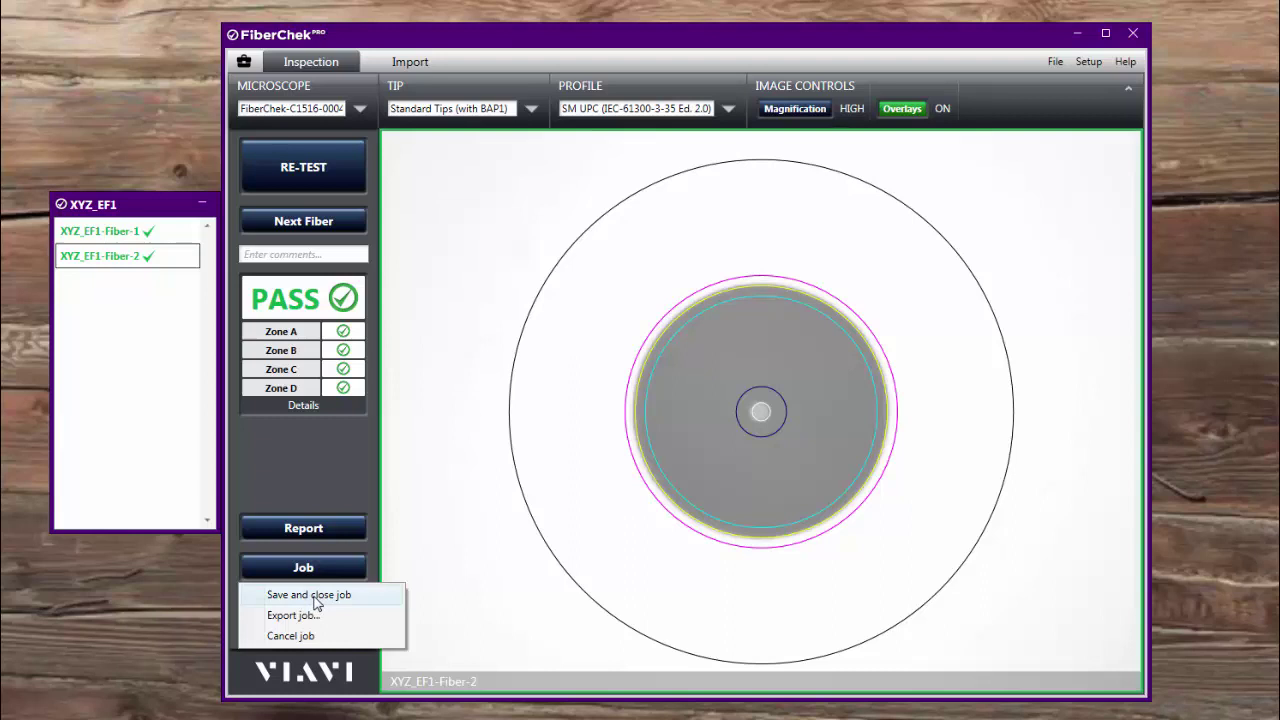
Save and close job XYZ_EF1, then resume it from the Resume Job dialog.
{"action": "left_click", "coordinate": [313, 596]}
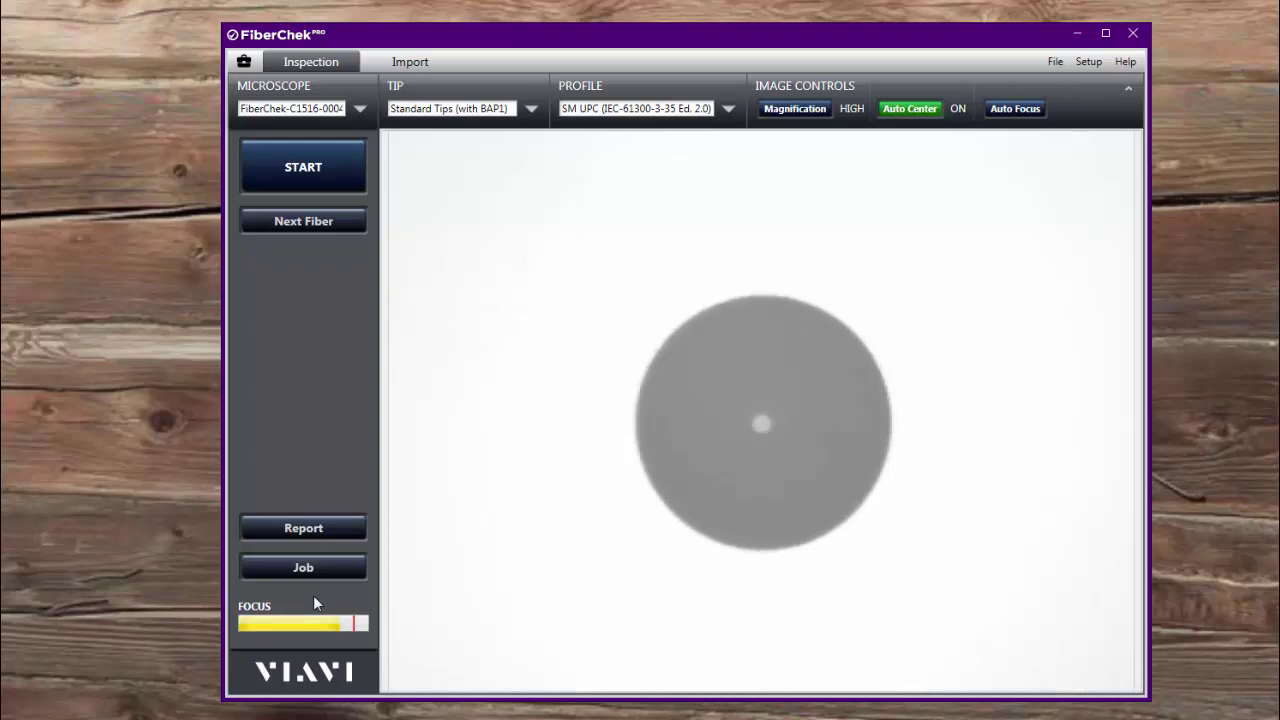
{"action": "left_click", "coordinate": [300, 178]}
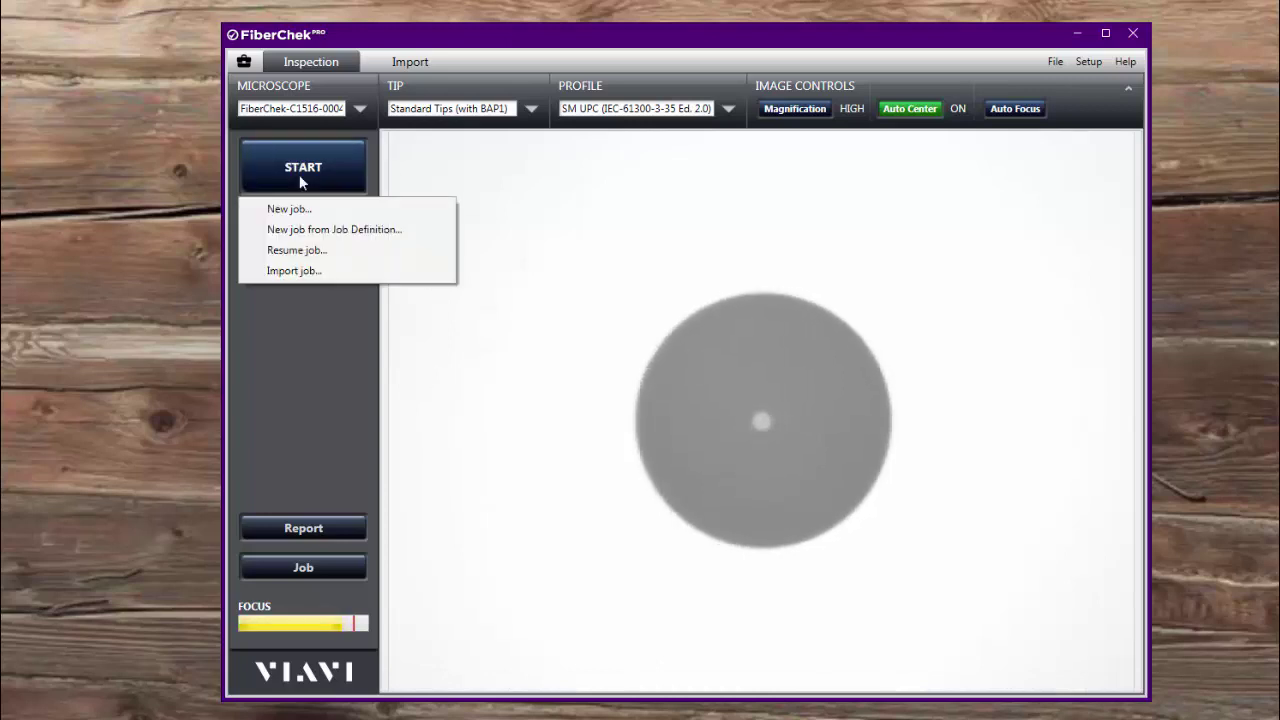
{"action": "left_click", "coordinate": [291, 251]}
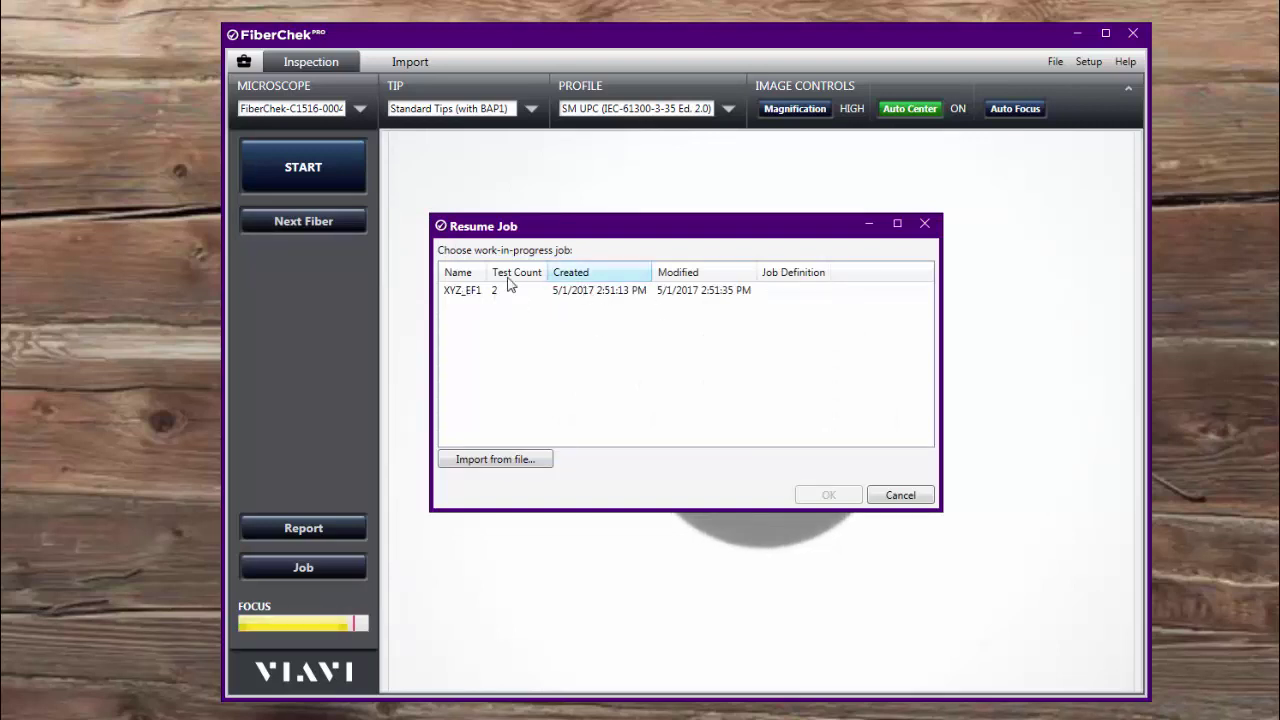
{"action": "double_click", "coordinate": [628, 291]}
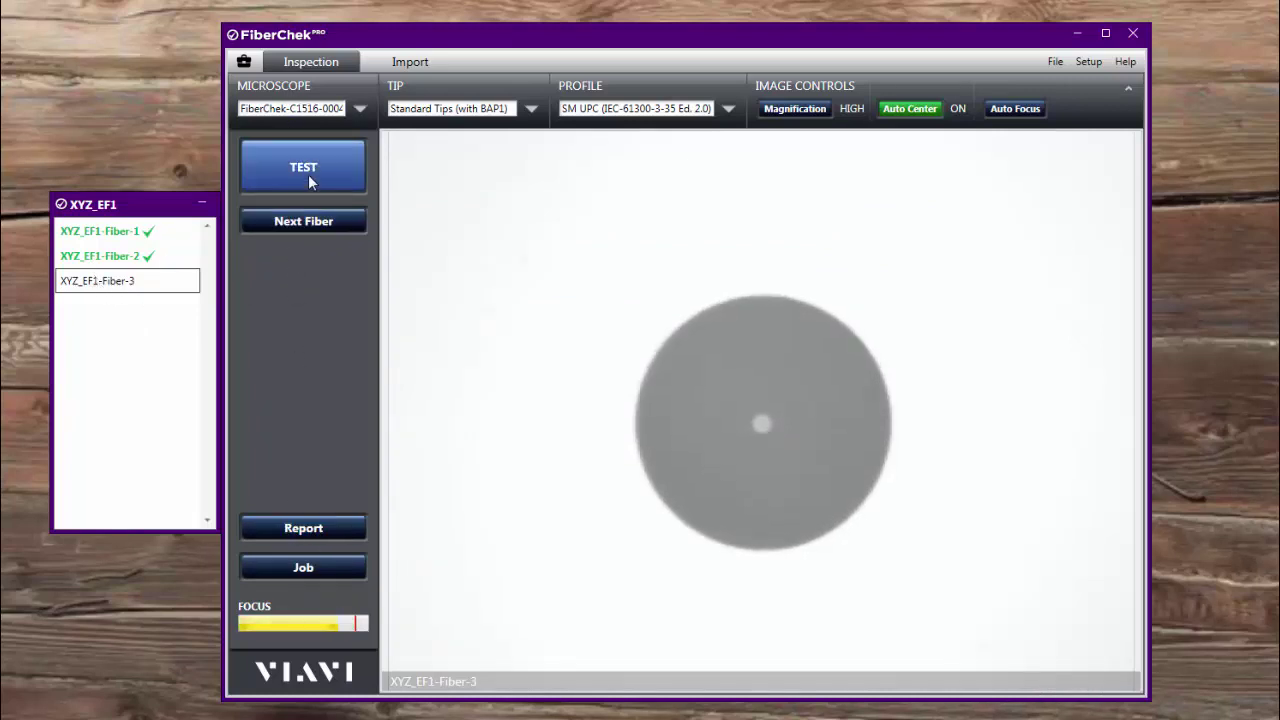
Pass Fiber-3's inspection and advance to Fiber-4, which fails with heavy contamination.
{"action": "left_click", "coordinate": [1017, 109]}
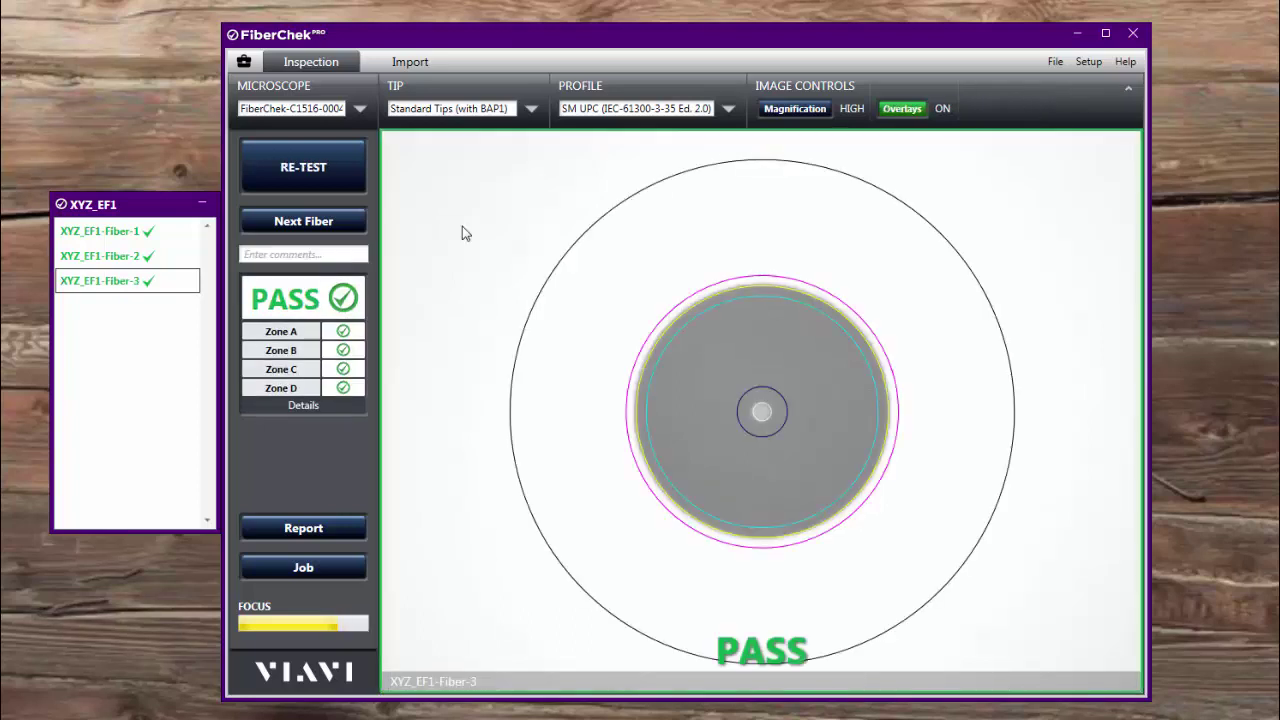
{"action": "left_click", "coordinate": [314, 226]}
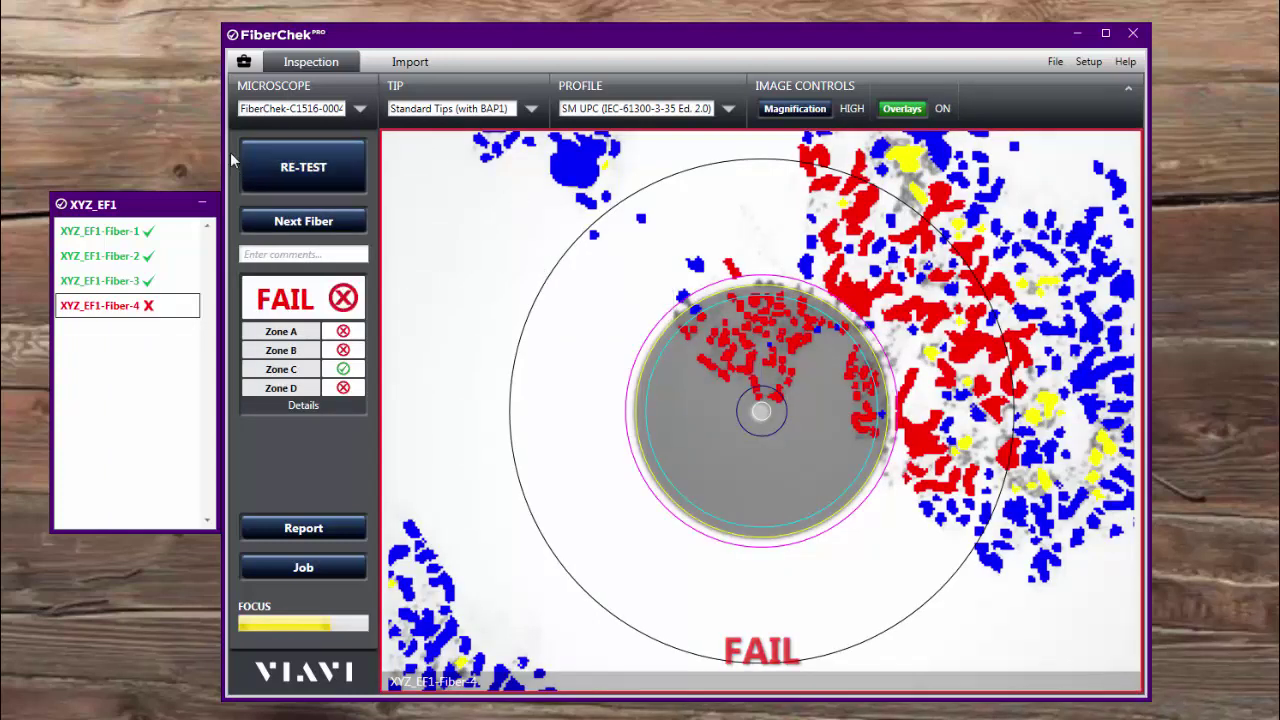
Discard Fiber-4's failed test and retest it until Zones A–D pass.
{"action": "left_click", "coordinate": [308, 176]}
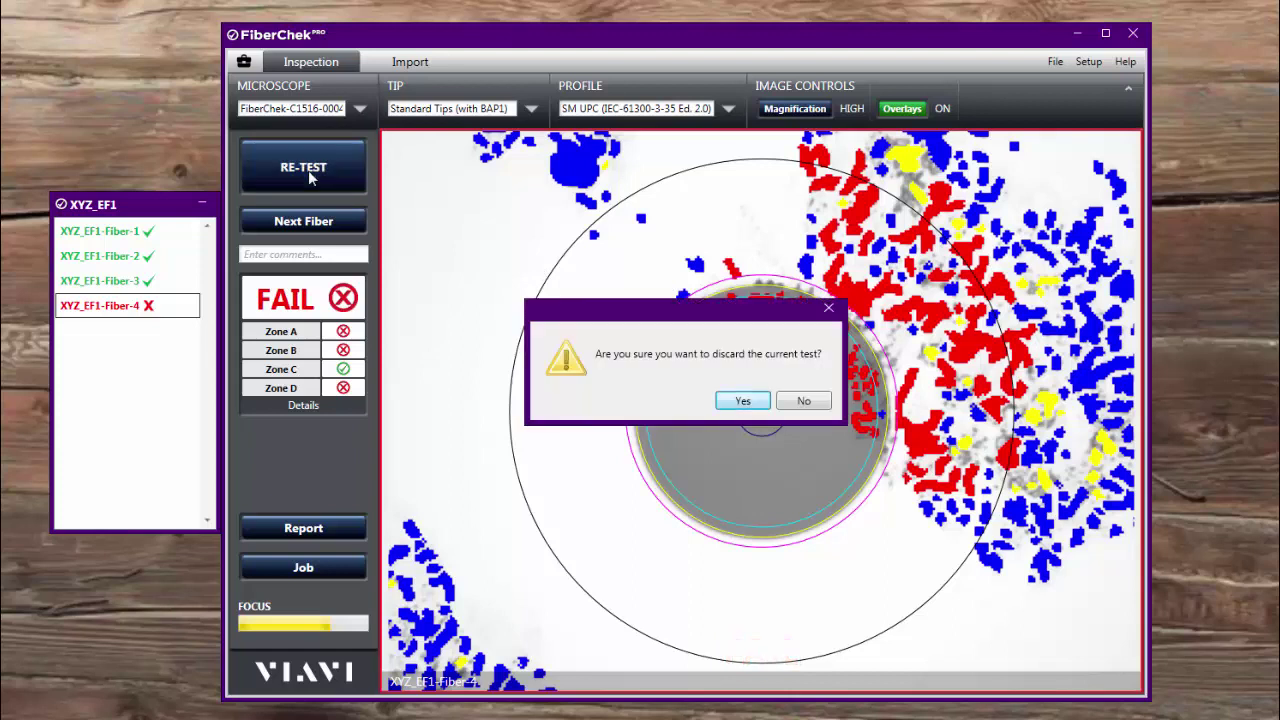
{"action": "left_click", "coordinate": [738, 401]}
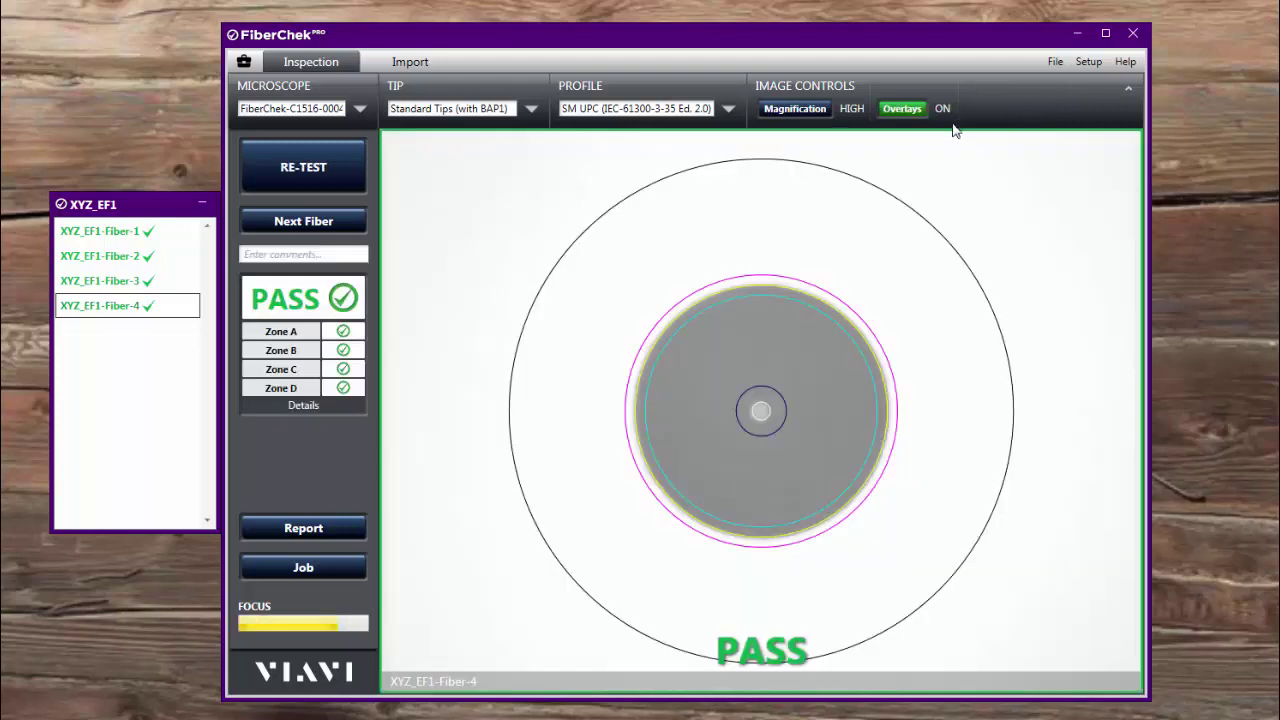
{"action": "mouse_move", "coordinate": [876, 350]}
Generate and save the job report as XYZ_EF1.html, finishing the job to view it.
{"action": "left_click", "coordinate": [292, 530]}
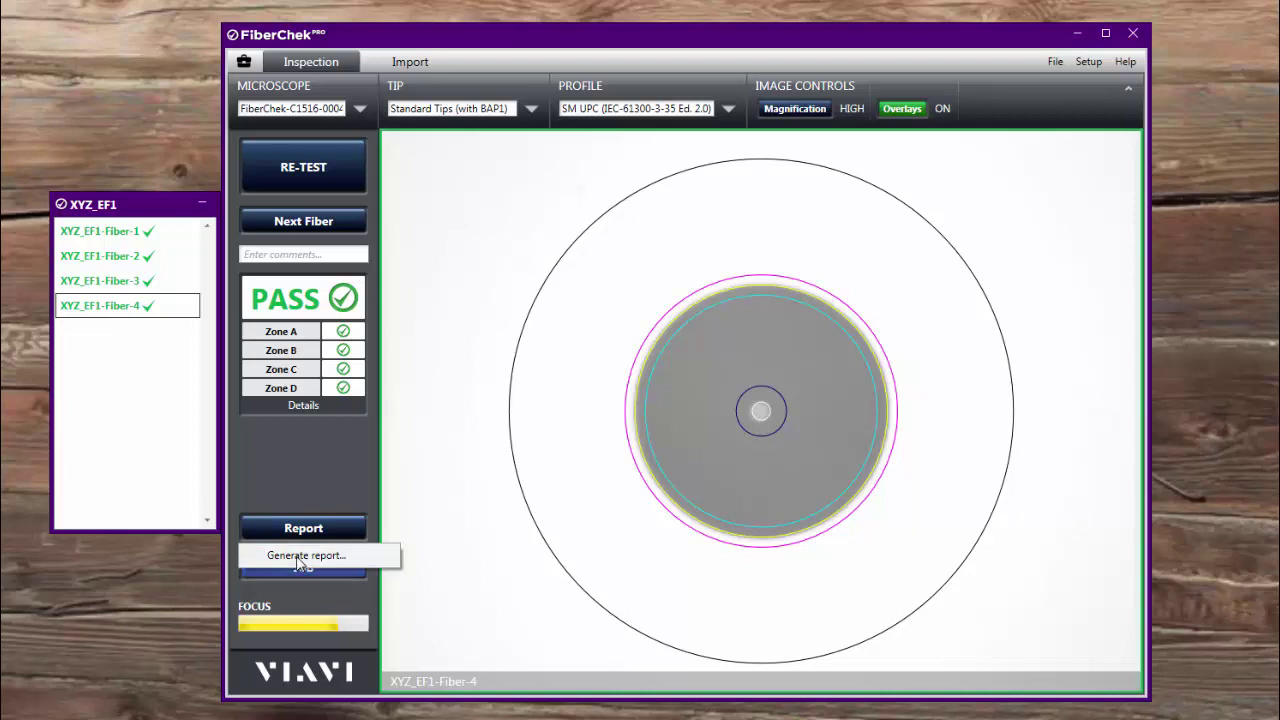
{"action": "left_click", "coordinate": [300, 556]}
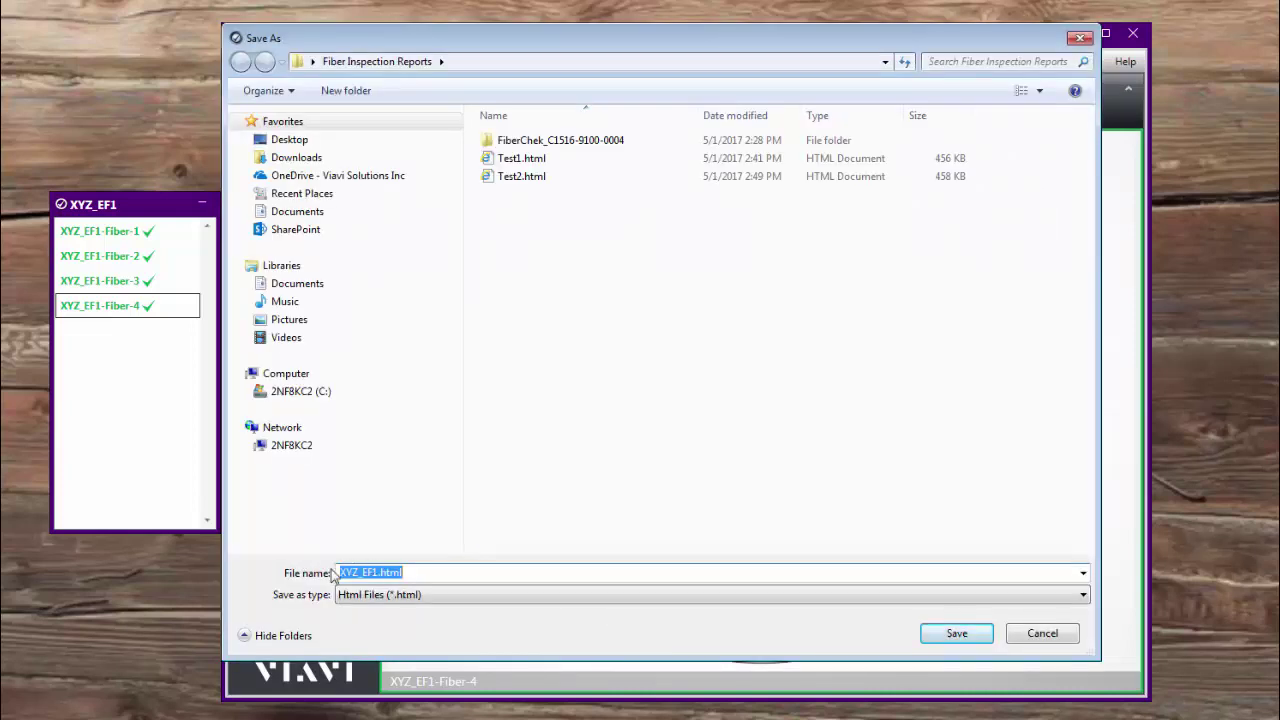
{"action": "left_click", "coordinate": [955, 634]}
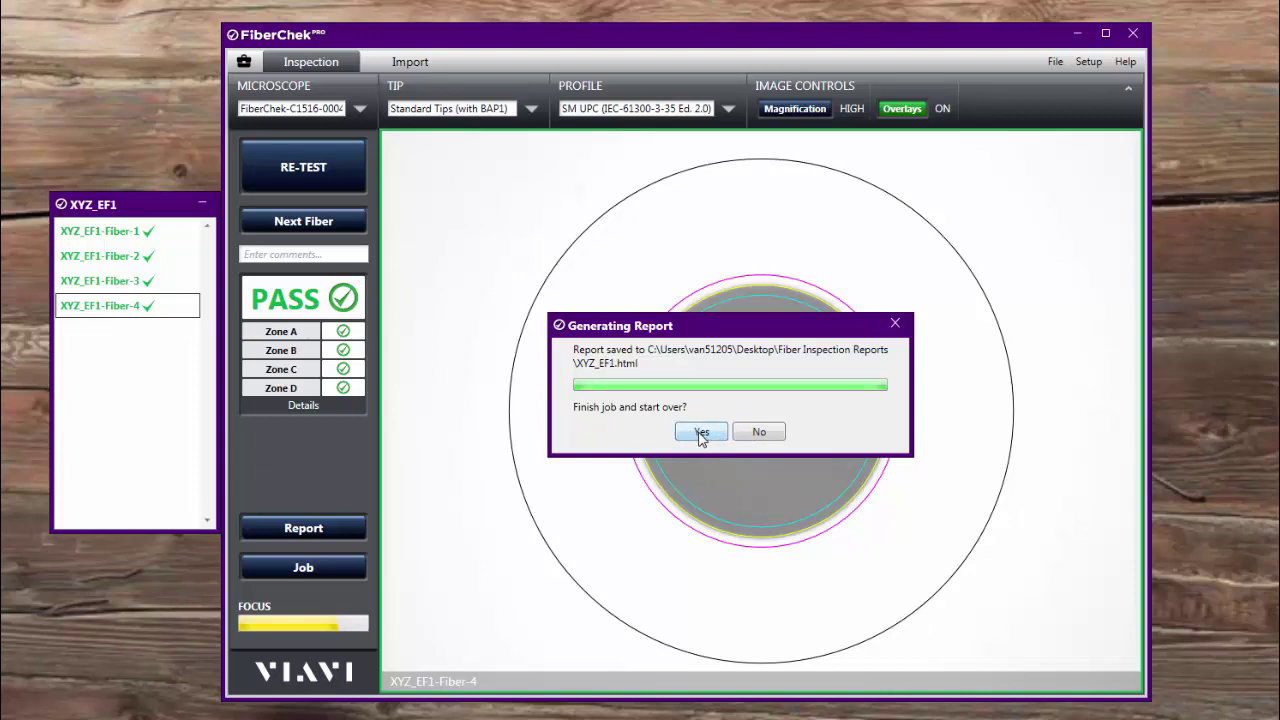
{"action": "left_click", "coordinate": [701, 433]}
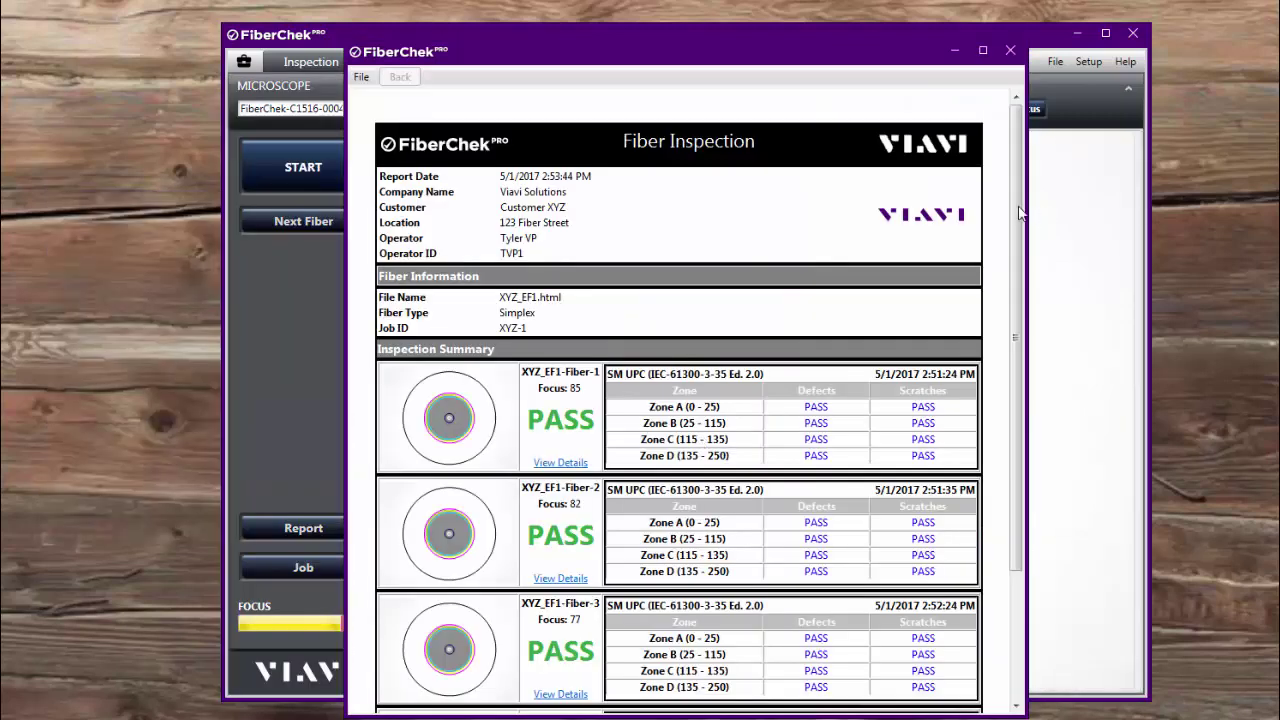
{"action": "left_click_drag", "start_coordinate": [1020, 212], "coordinate": [1010, 360]}
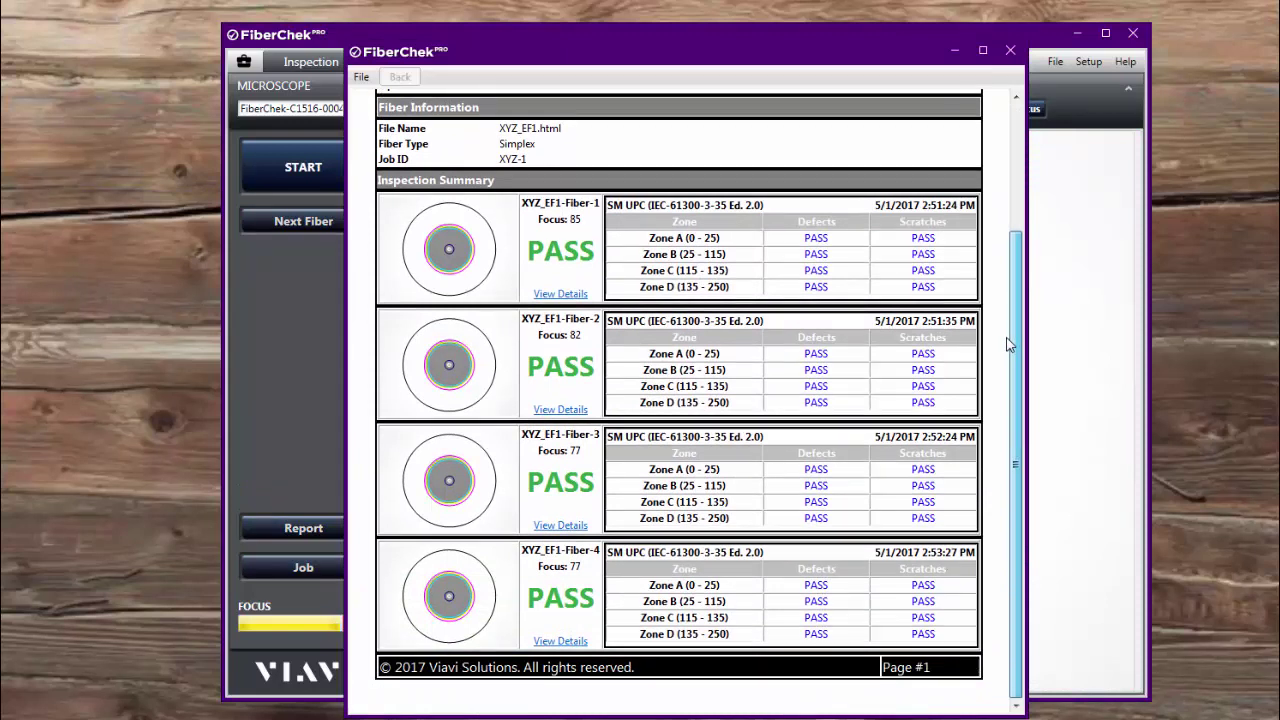
{"action": "scroll", "coordinate": [700, 330], "scroll_direction": "up", "scroll_amount": 7}
{"action": "scroll", "coordinate": [620, 320], "scroll_direction": "down", "scroll_amount": 6}
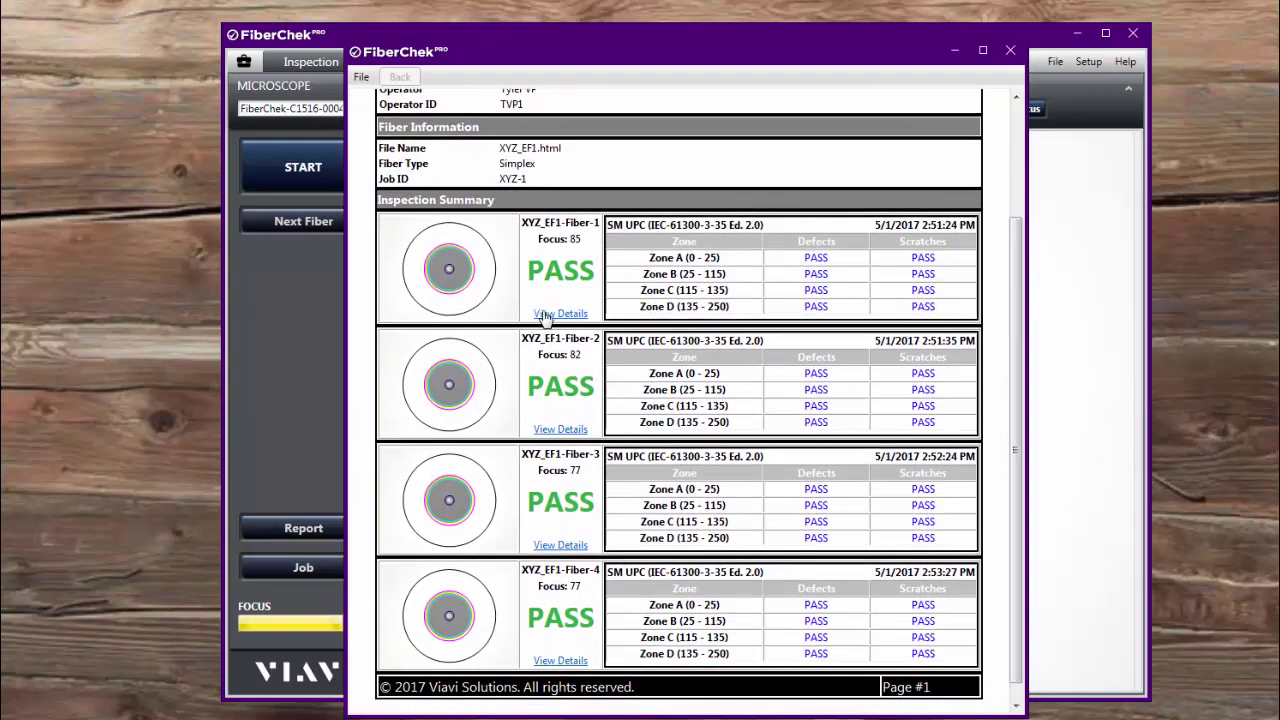
{"action": "left_click", "coordinate": [550, 315]}
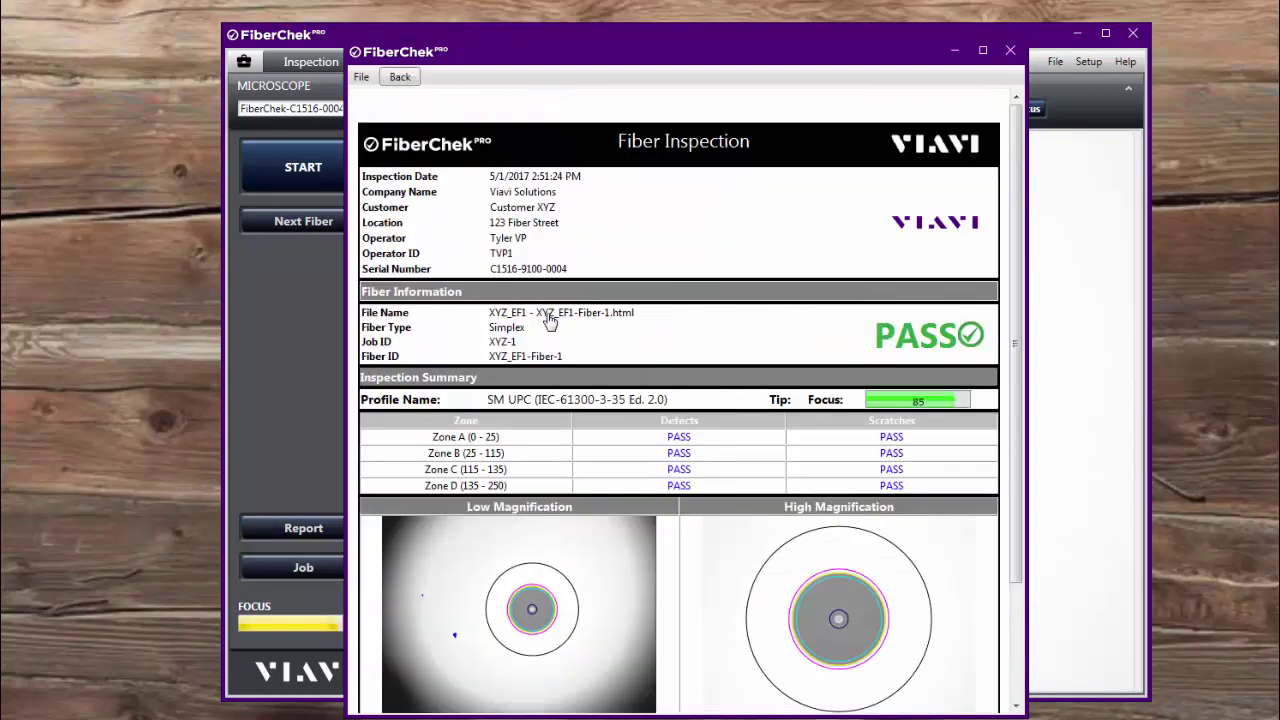
{"action": "scroll", "coordinate": [565, 350], "scroll_direction": "down", "scroll_amount": 3}
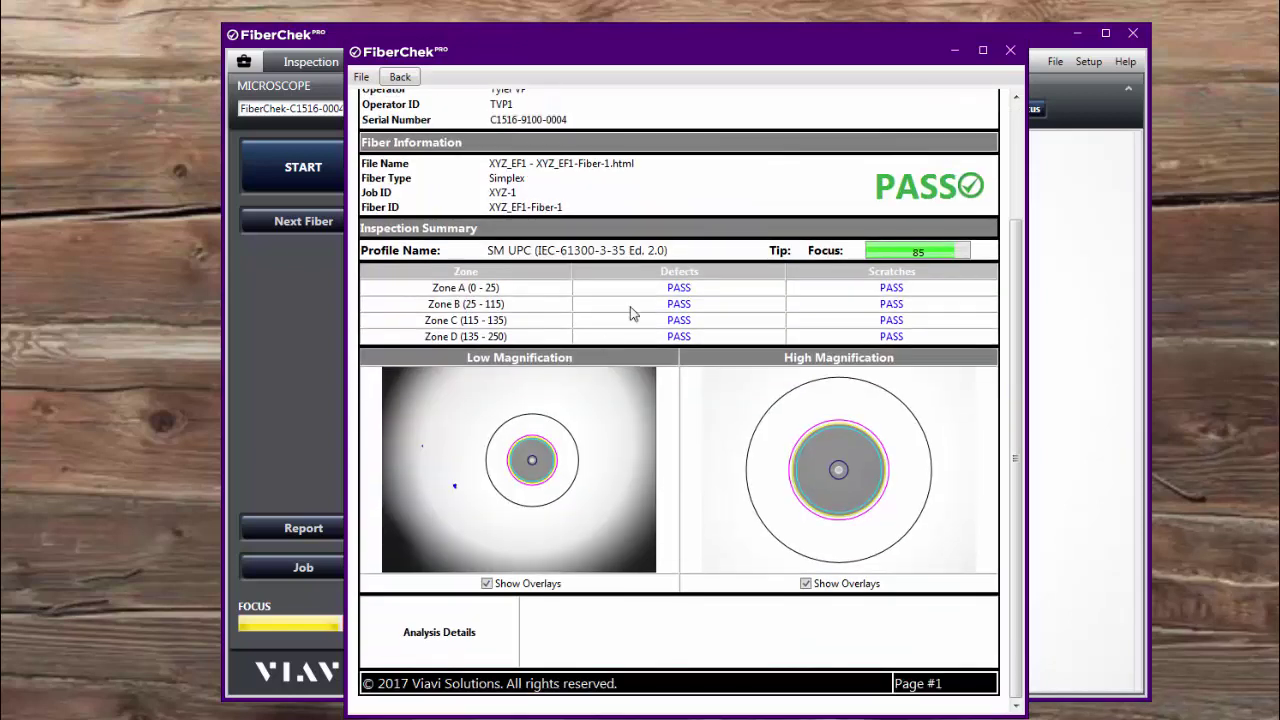
{"action": "scroll", "coordinate": [632, 290], "scroll_direction": "up", "scroll_amount": 3}
{"action": "left_click", "coordinate": [398, 80]}
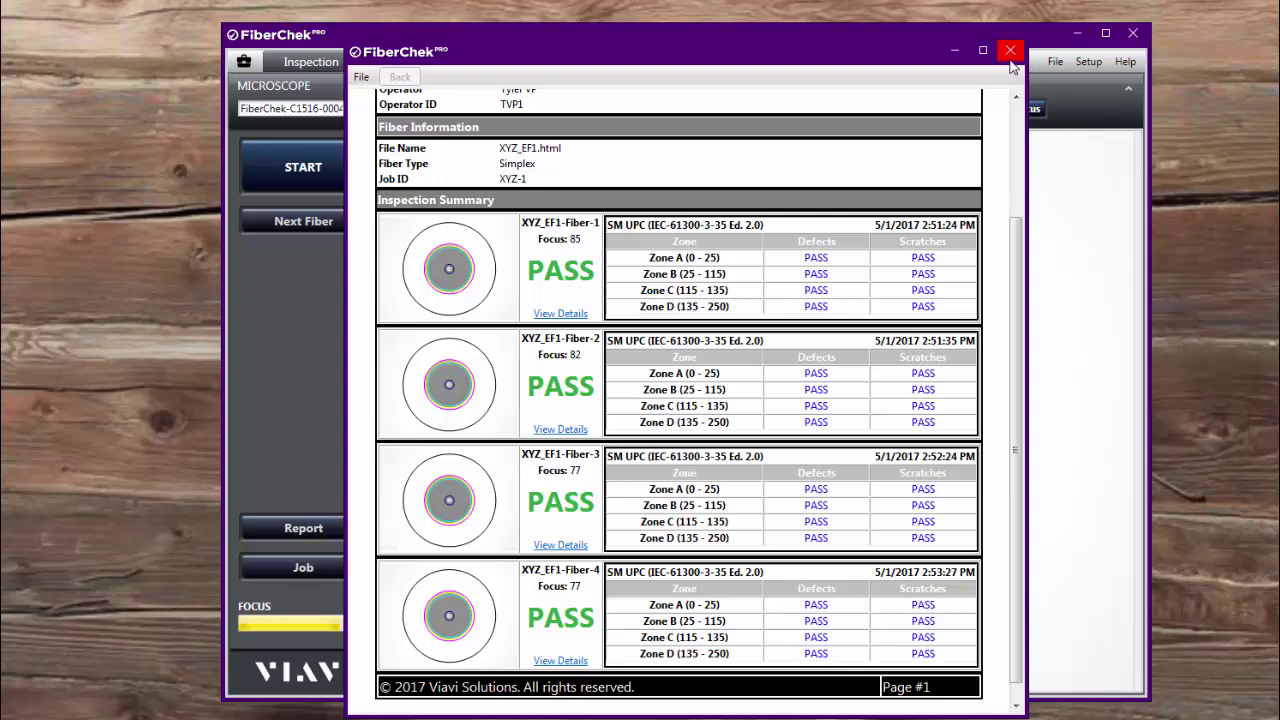
{"action": "left_click_drag", "start_coordinate": [960, 56], "coordinate": [1126, 52]}
Close the report window and bring up the START job menu again.
{"action": "left_click", "coordinate": [1178, 48]}
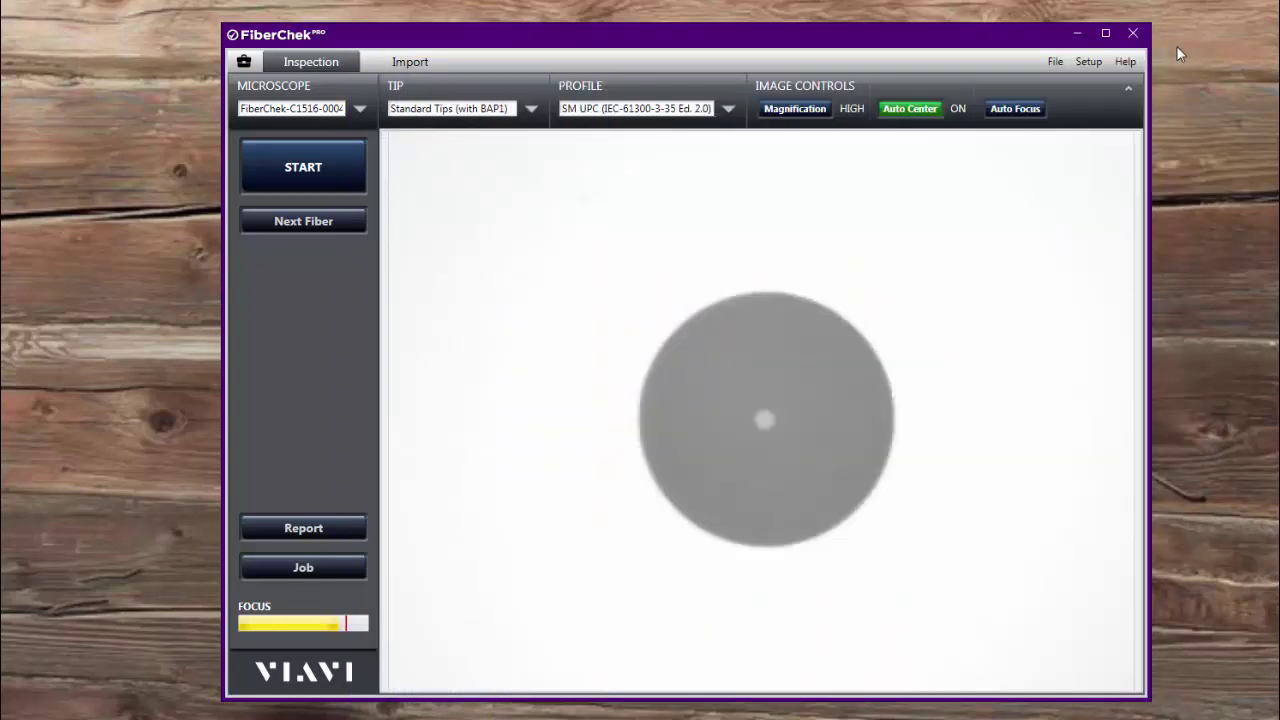
{"action": "left_click", "coordinate": [322, 162]}
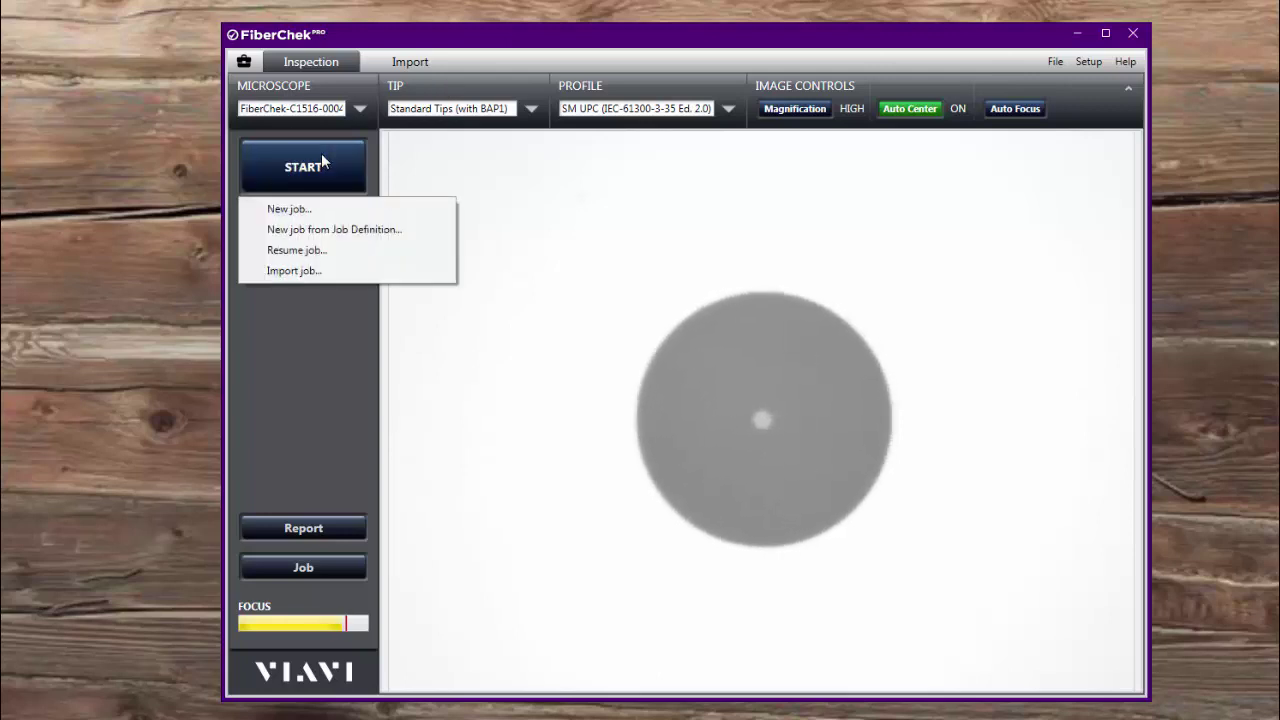